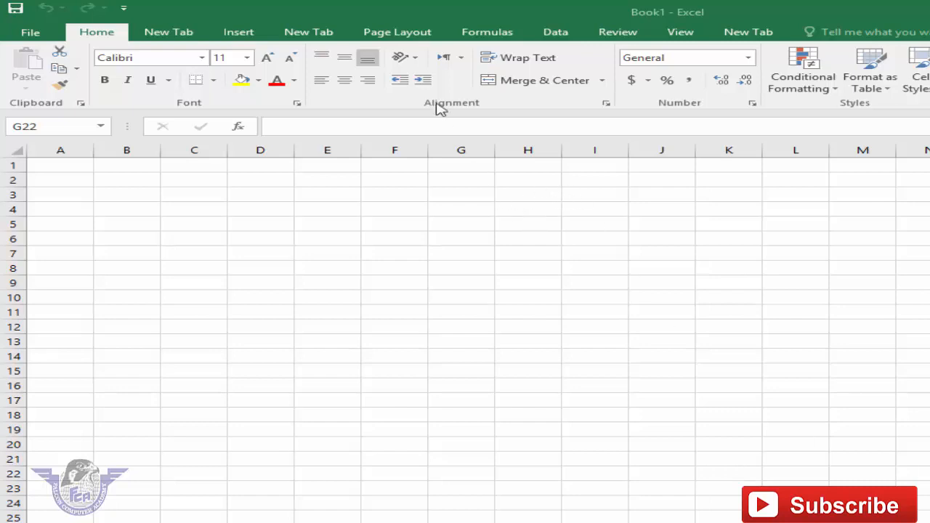
# Set the page to A4 paper in portrait orientation and choose a margin preset.
pyautogui.click(407, 35)
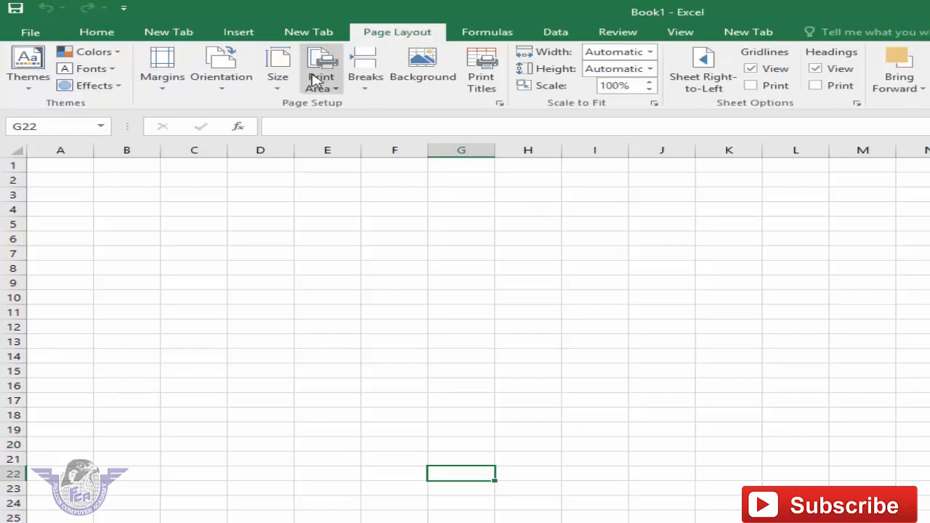
pyautogui.click(274, 91)
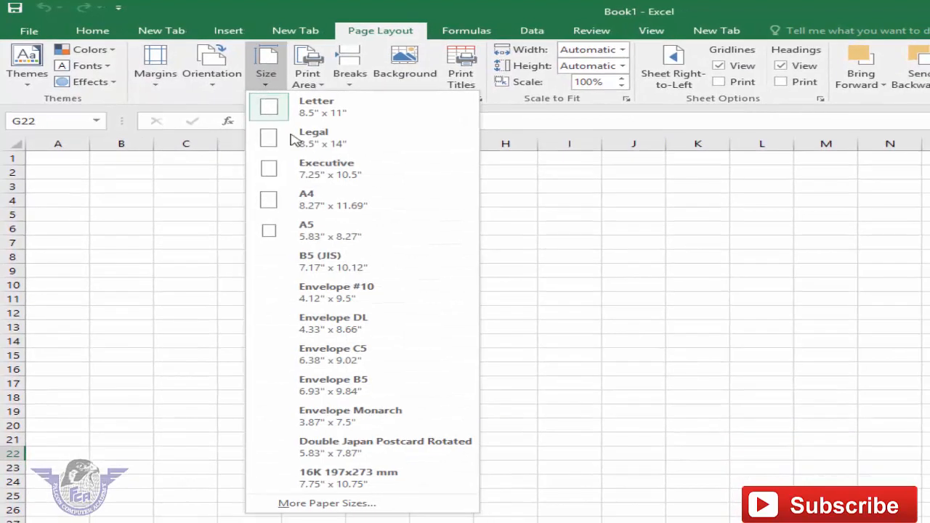
pyautogui.click(344, 215)
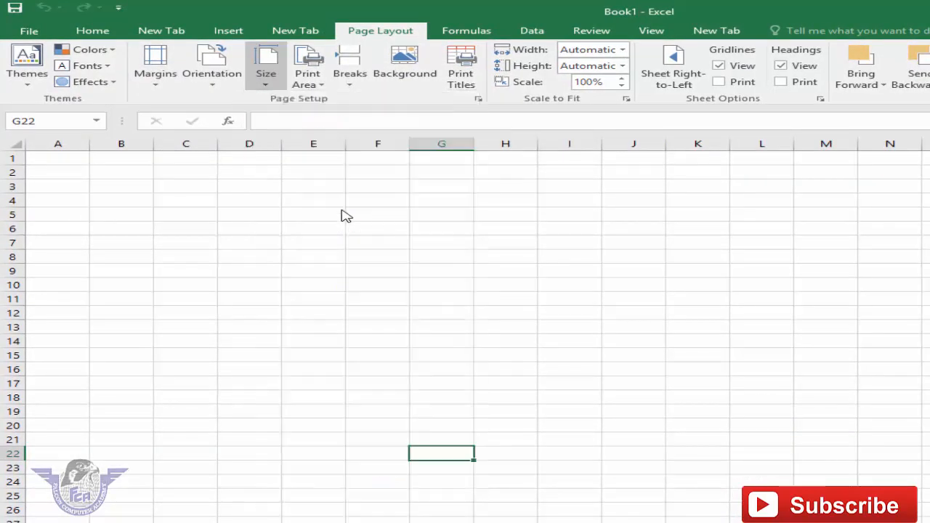
pyautogui.click(220, 88)
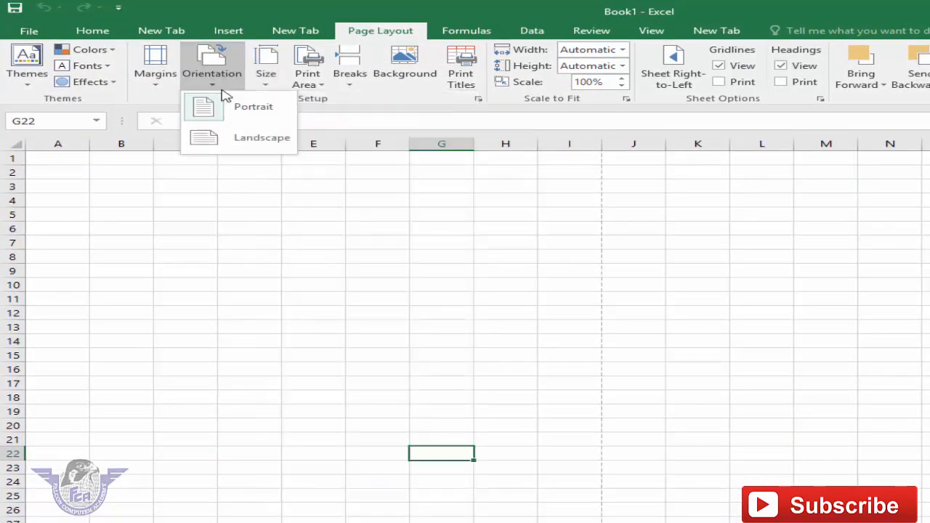
pyautogui.click(252, 115)
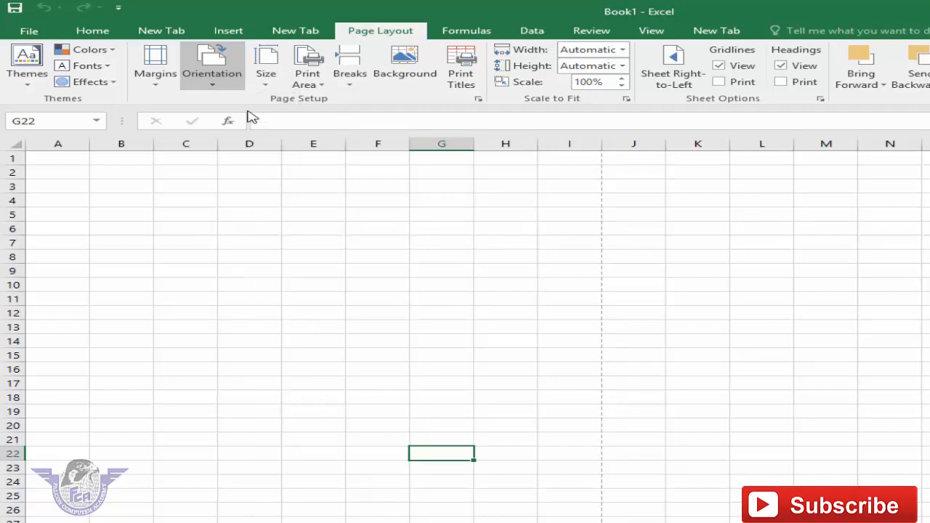
pyautogui.click(171, 84)
pyautogui.click(218, 124)
# Enter the title FAMILY BUDGET SHEET in cell A1.
pyautogui.click(62, 159)
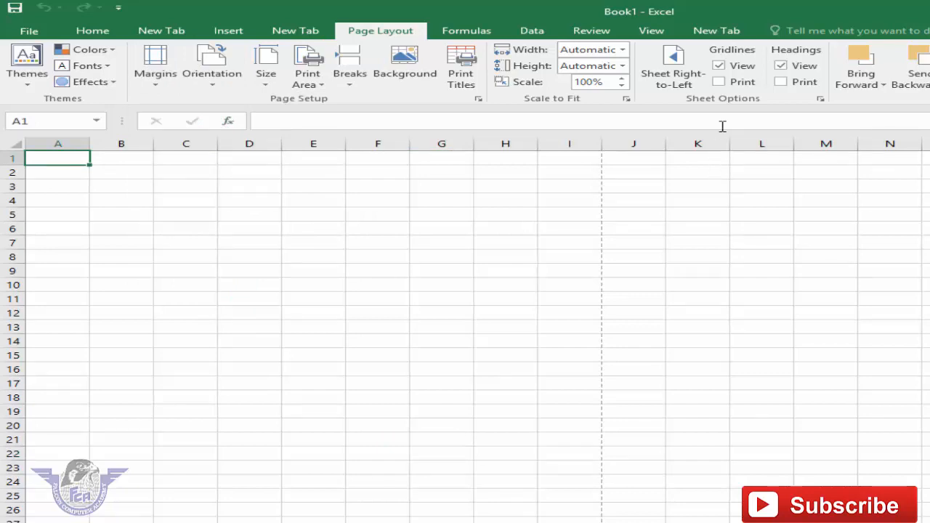
pyautogui.write('FAMIL')
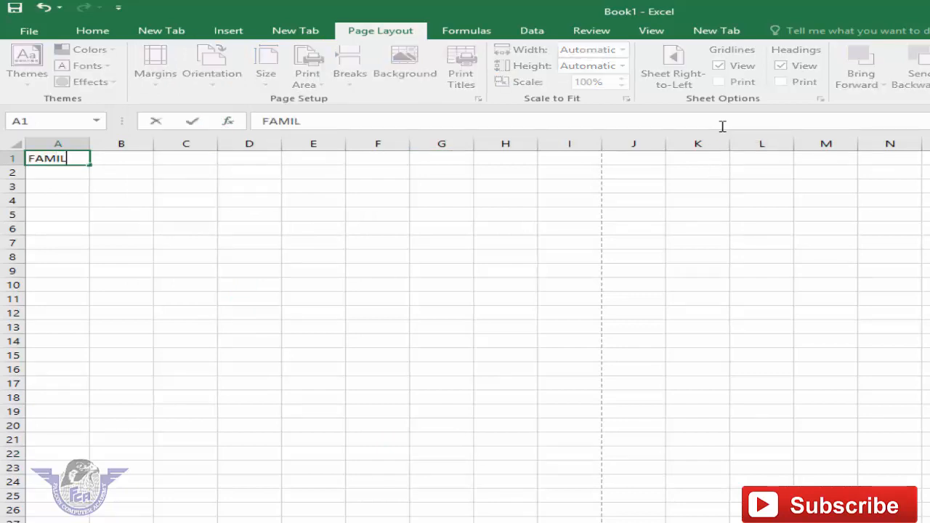
pyautogui.write('Y BUDGE')
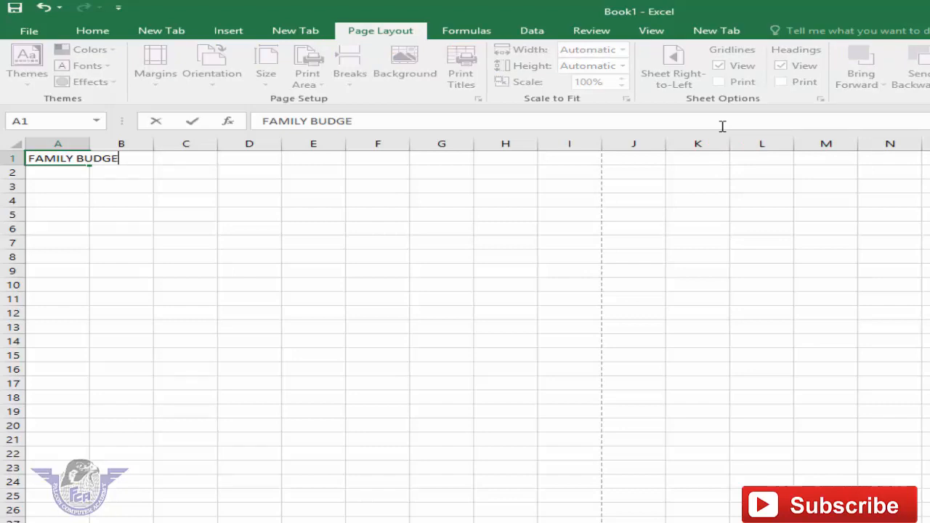
pyautogui.write('T SHEET SHET')
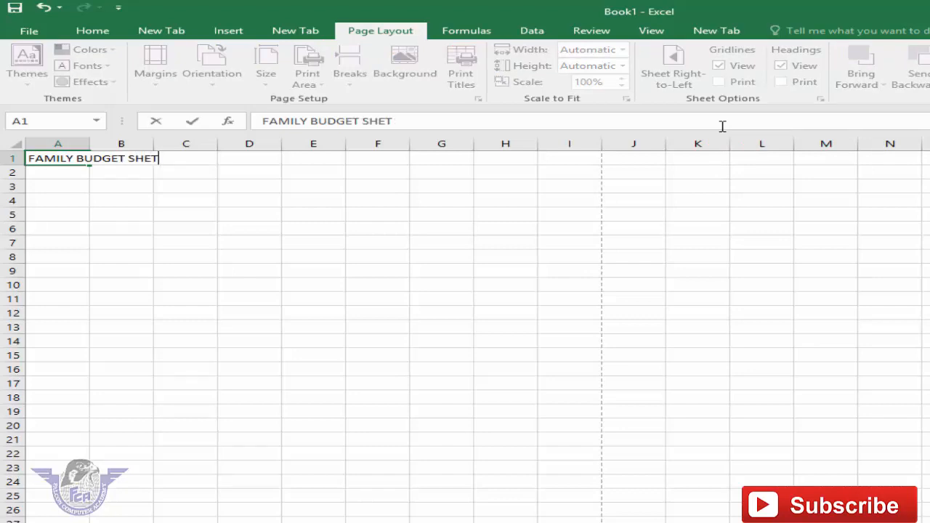
pyautogui.press('BackSpace')
pyautogui.write('ET')
pyautogui.hotkey('ctrl', 'Return')
pyautogui.press('Return')
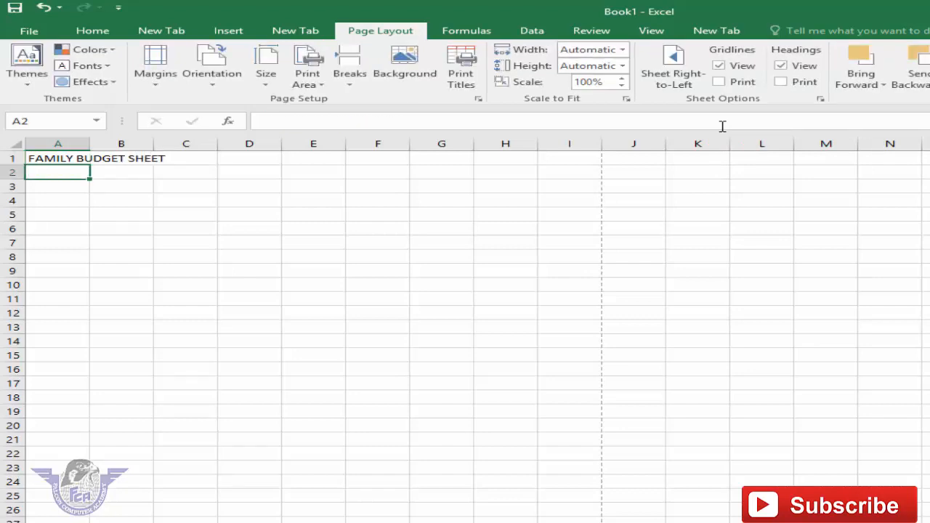
# Enter the subtitle BUDGET SHEET AUG 2017 in cell A2.
pyautogui.write('BU')
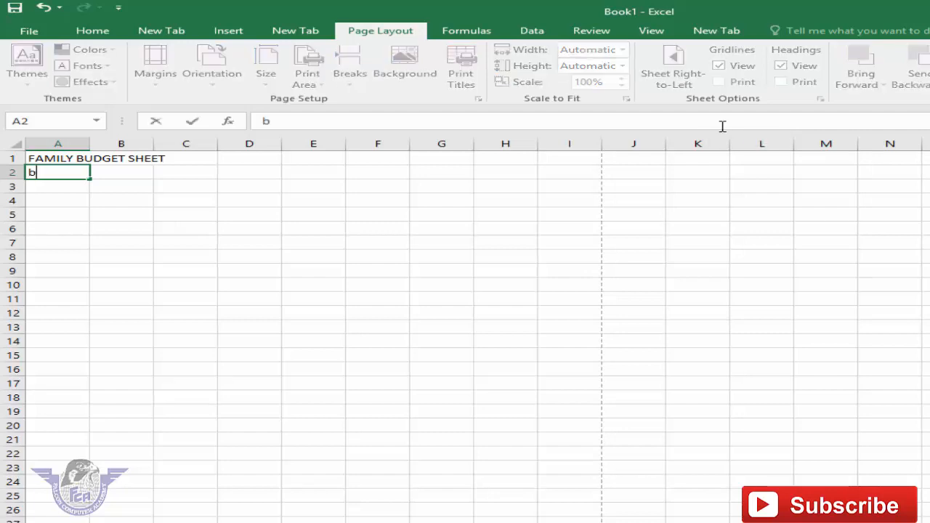
pyautogui.press('BackSpace')
pyautogui.write('UDGET SHEET ')
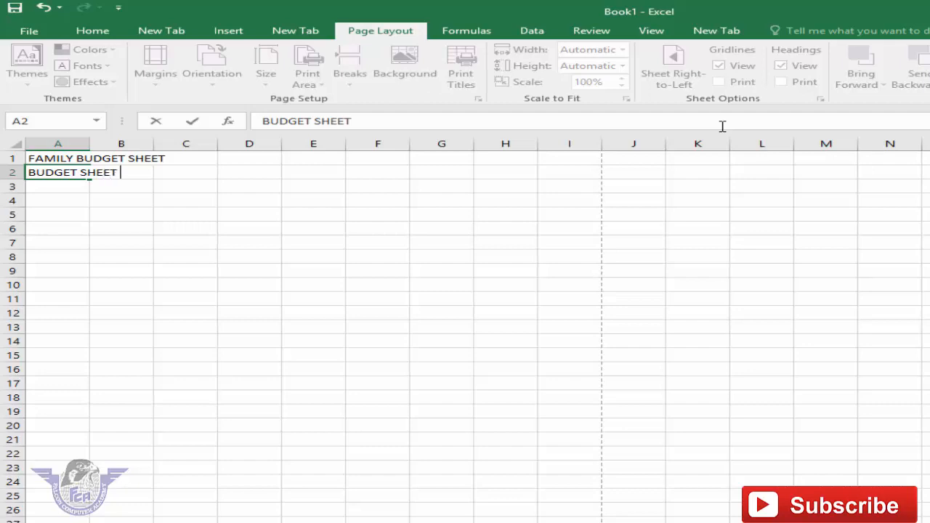
pyautogui.write('AUG 2017')
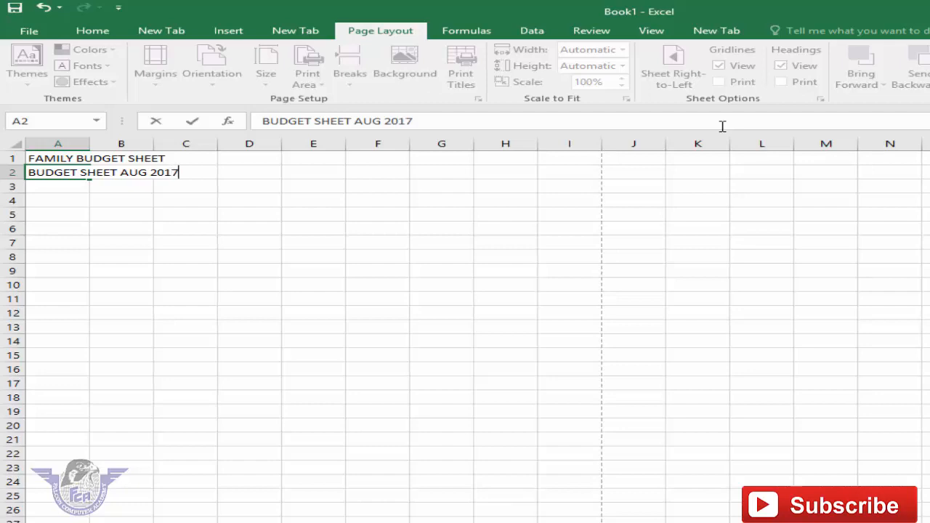
pyautogui.press('Return')
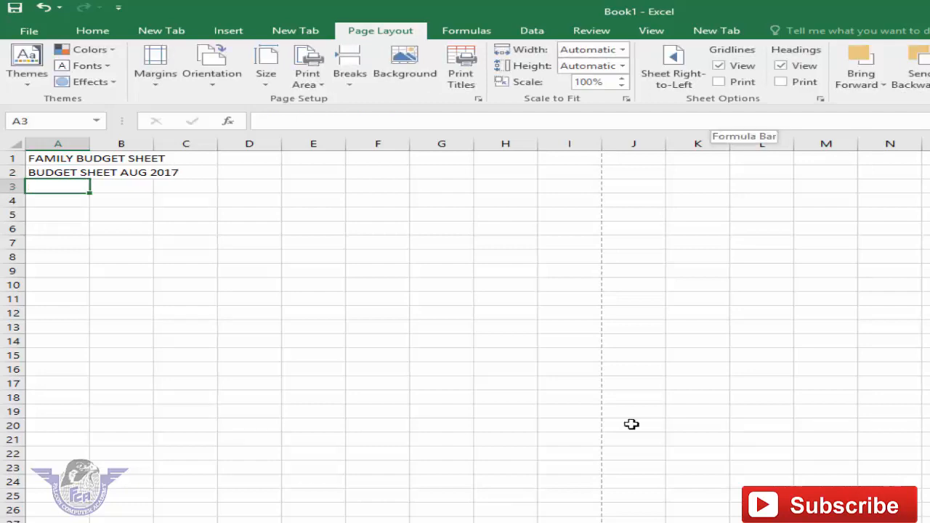
# Enter the column headings Date, Item name and Qty in cells A3 to C3.
pyautogui.write('dATE')
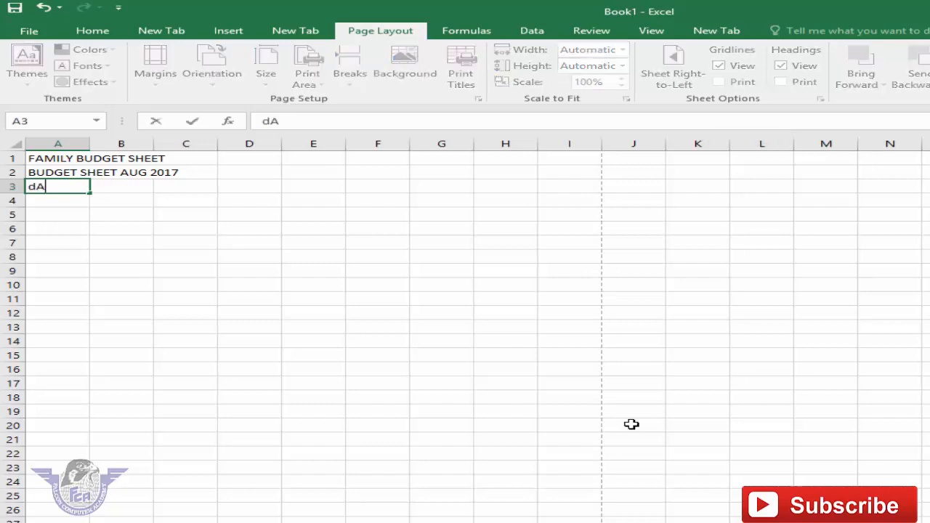
pyautogui.press('Tab')
pyautogui.write('Item name')
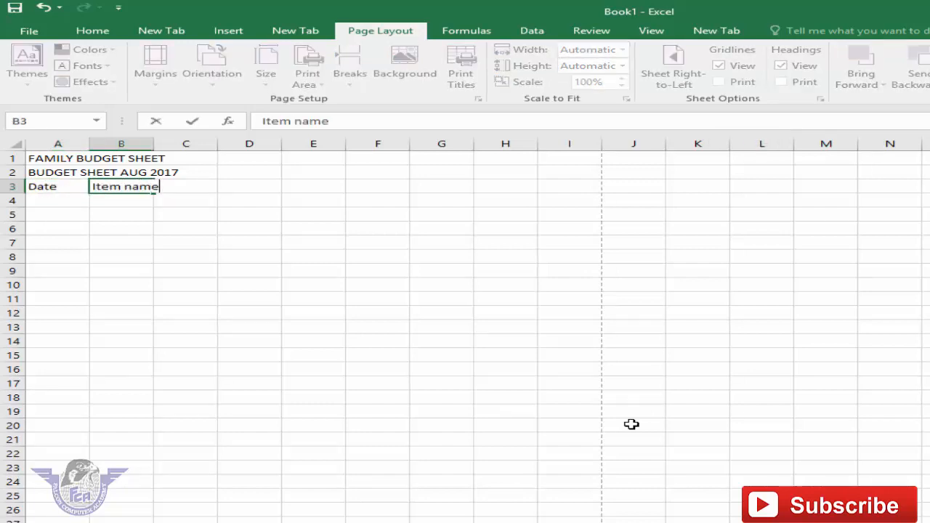
pyautogui.press('Tab')
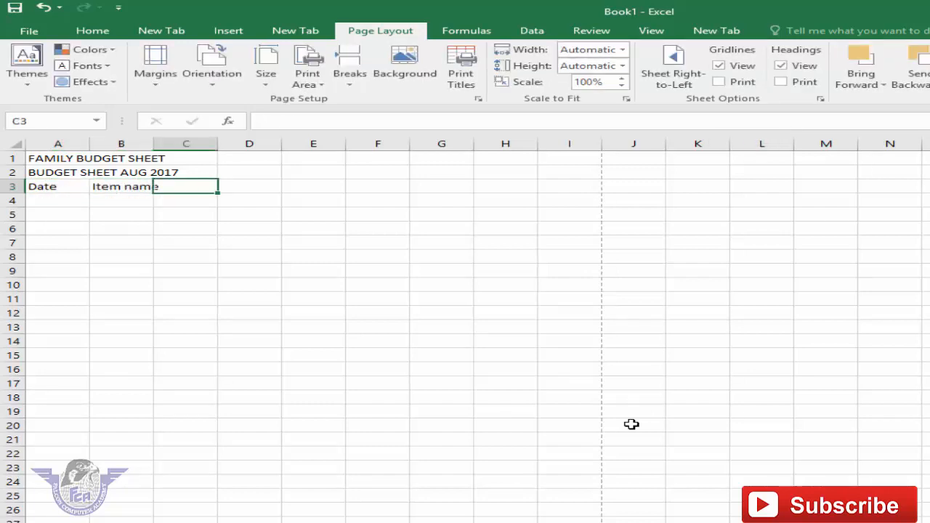
pyautogui.write('Qty')
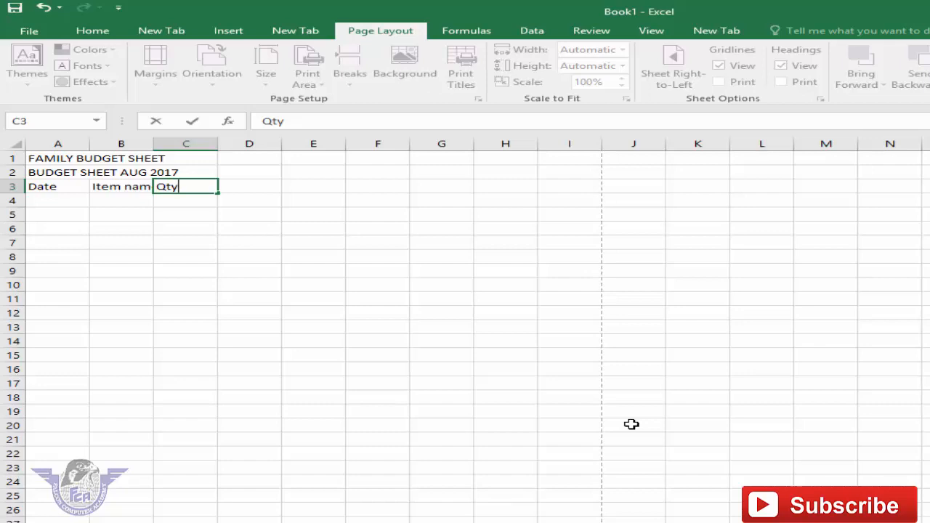
pyautogui.press('Return')
pyautogui.press('Up')
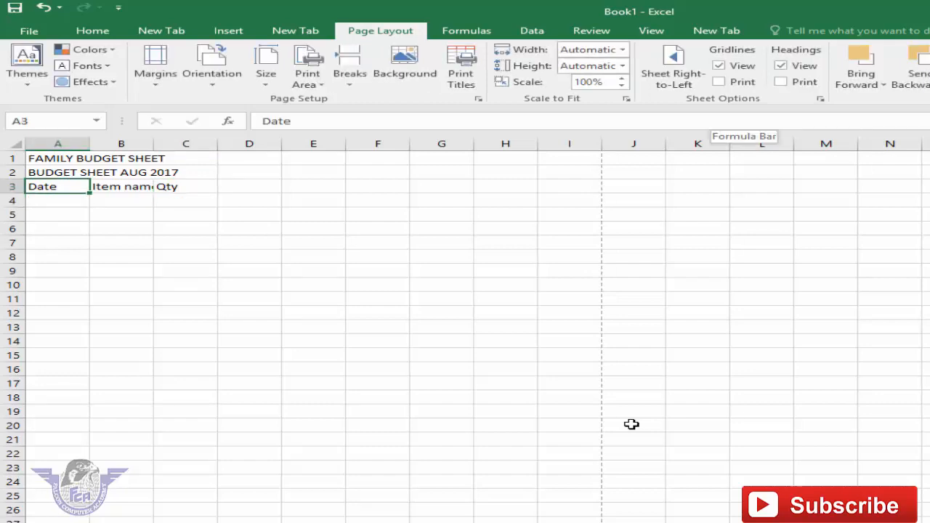
# Add a second line reading (Unit,Kg,) to the Qty heading in cell C3.
pyautogui.press('Right')
pyautogui.press('Right')
pyautogui.press('Left')
pyautogui.press('Right')
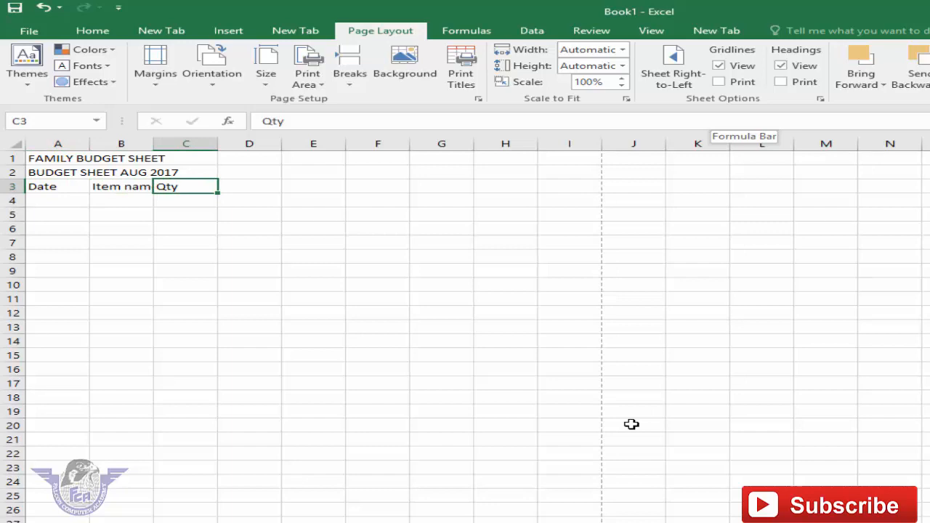
pyautogui.press('F2')
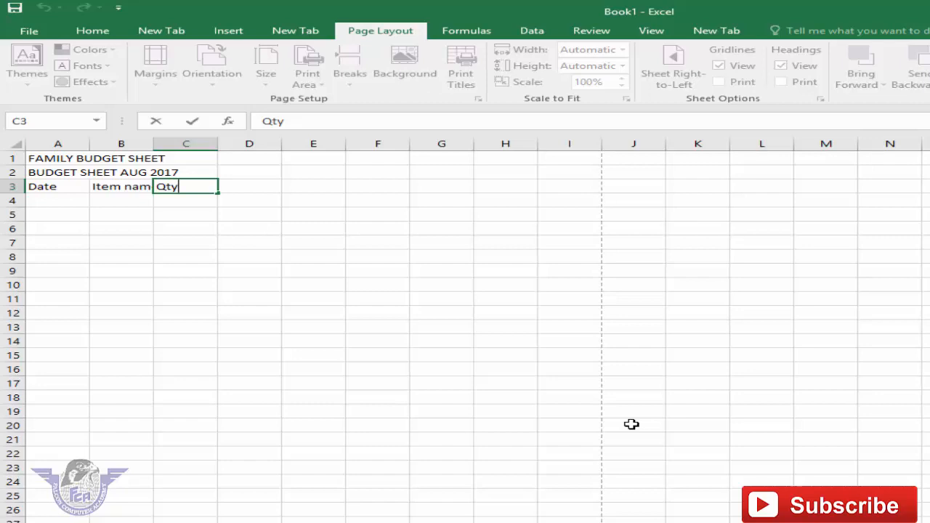
pyautogui.hotkey('alt', 'Return')
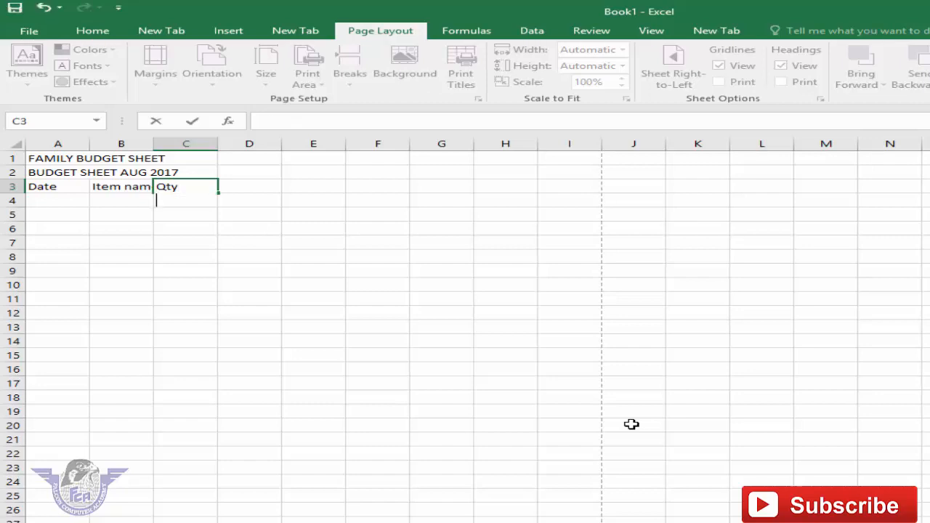
pyautogui.write('(Unit,Kg,')
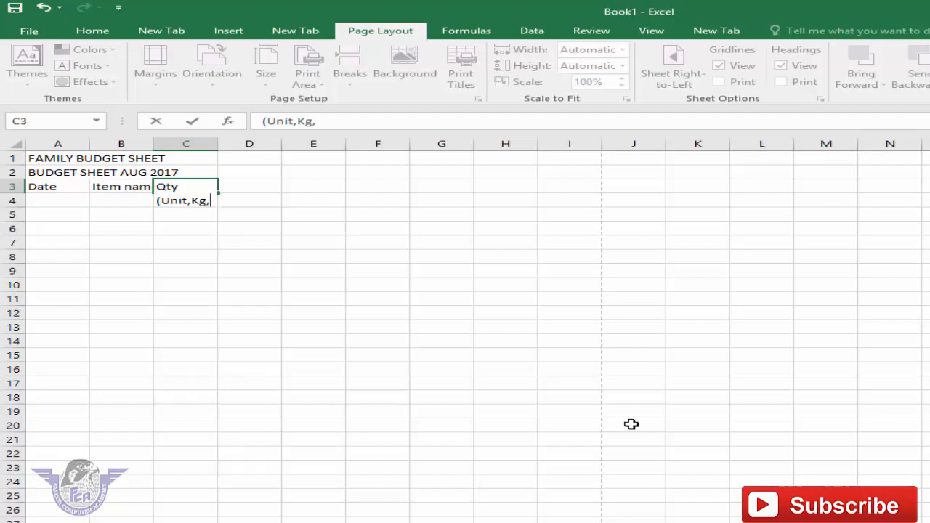
pyautogui.write(')')
pyautogui.press('Tab')
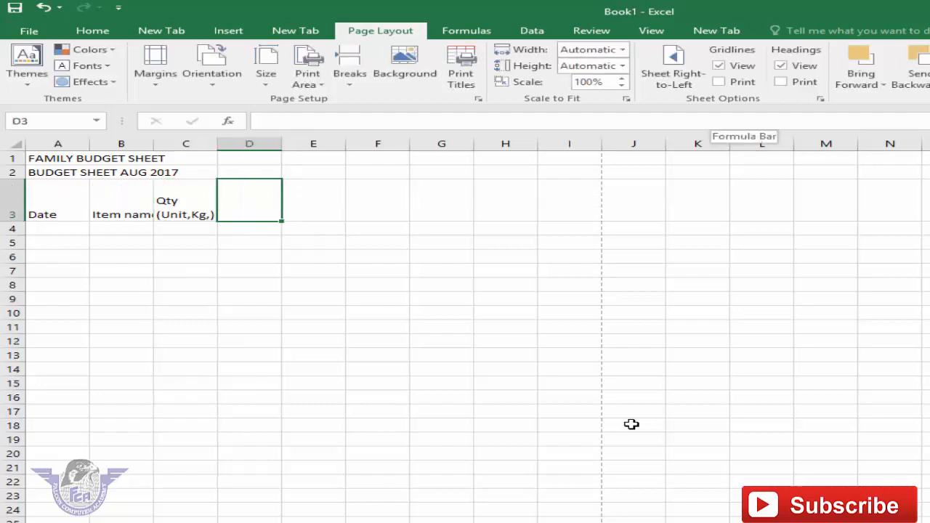
# Enter the two-line heading Rate and (Unit, Kg) in cell D3.
pyautogui.write('Rate')
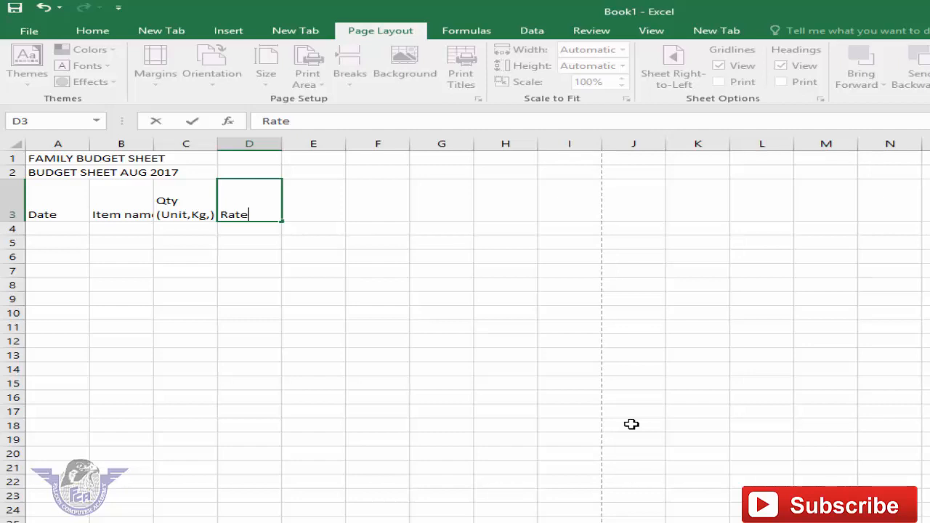
pyautogui.hotkey('alt', 'Return')
pyautogui.write('(Unit,')
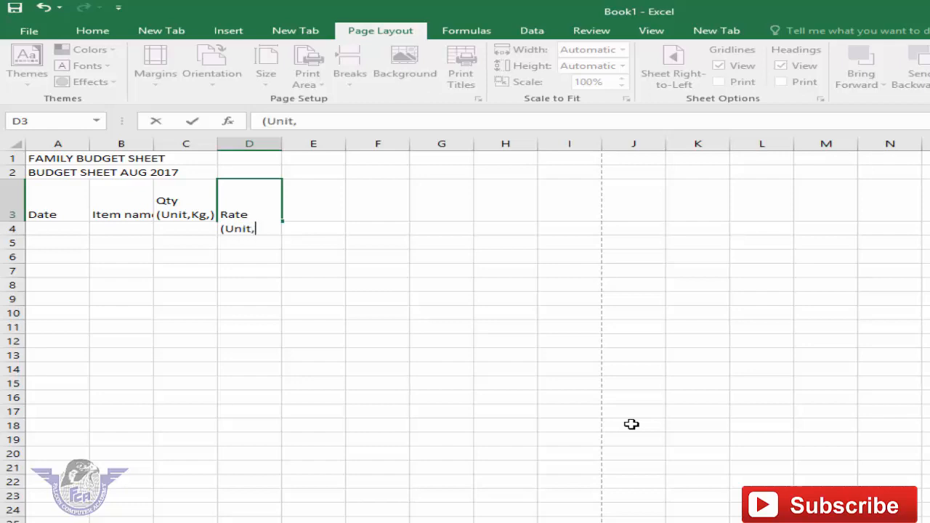
pyautogui.write(' Kg)')
pyautogui.press('Tab')
# Enter the heading Total in cell E3.
pyautogui.write('R')
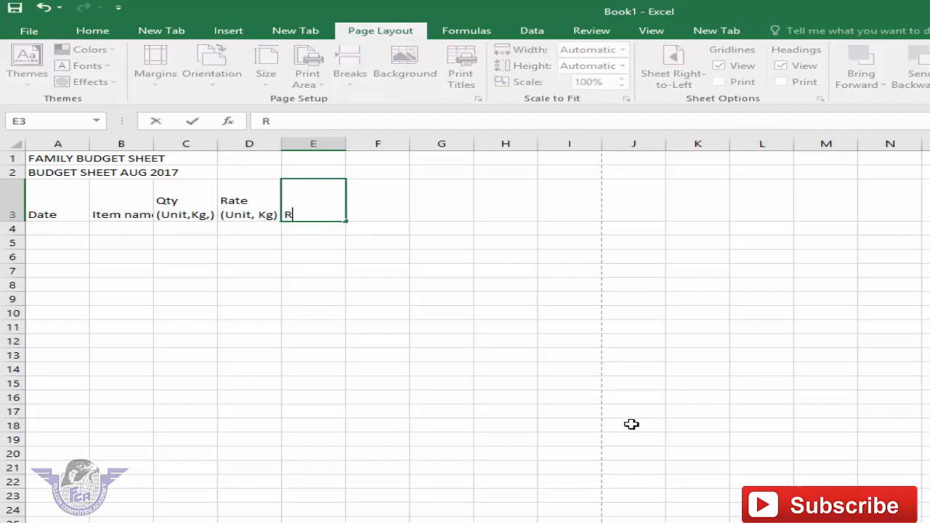
pyautogui.press('BackSpace')
pyautogui.write('Total')
pyautogui.press('Tab')
pyautogui.press('Left')
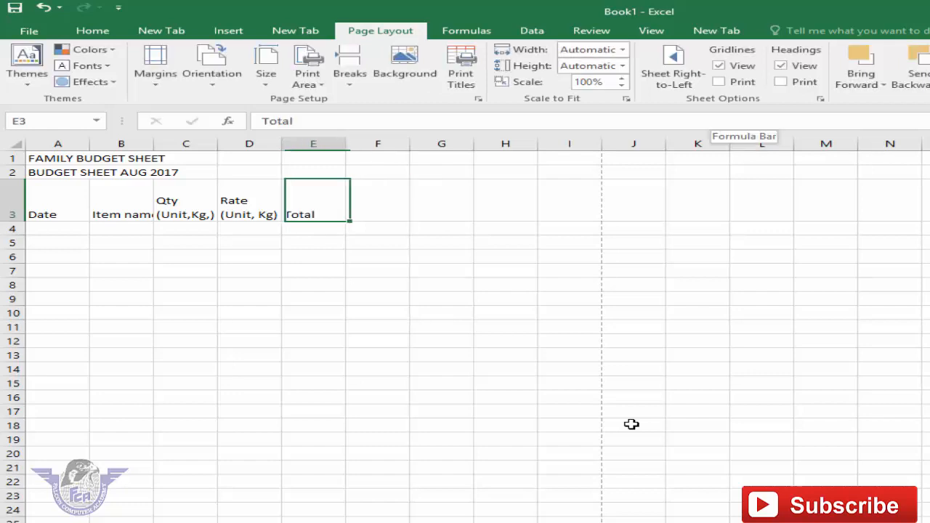
# Enter RS. as the heading in cell E3 and Bills as the heading in cell G3.
pyautogui.write('RS.')
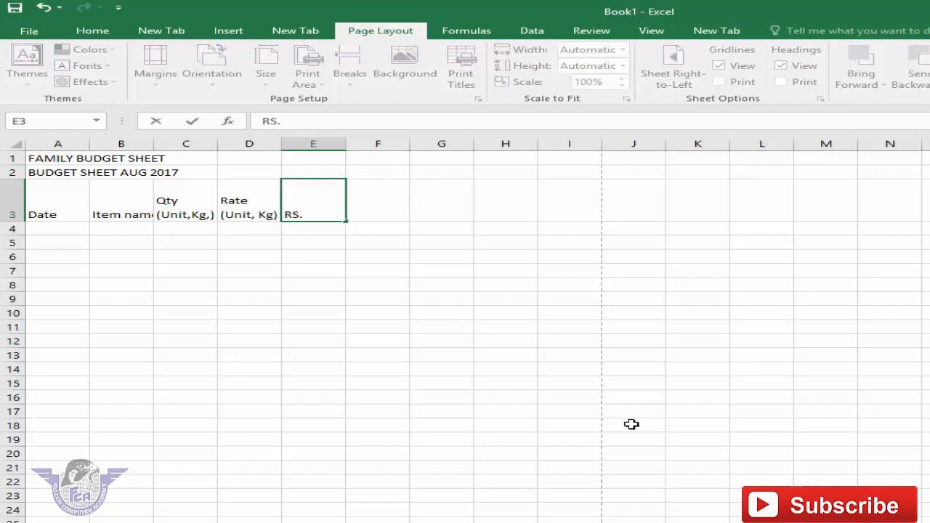
pyautogui.press('Tab')
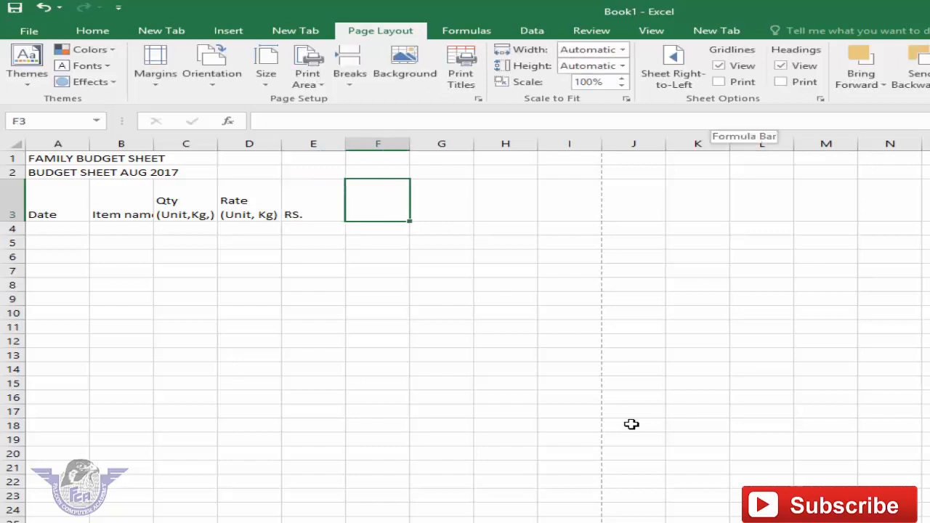
pyautogui.press('Tab')
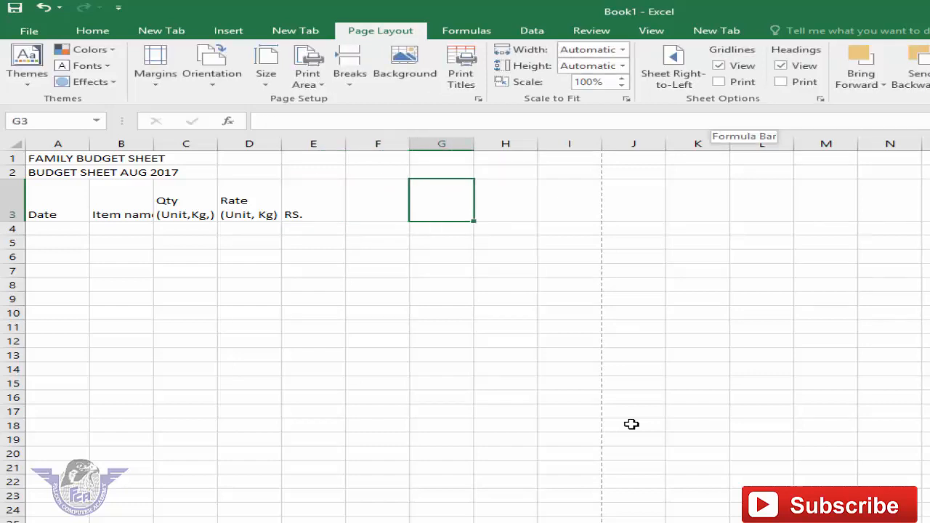
pyautogui.write('Bi')
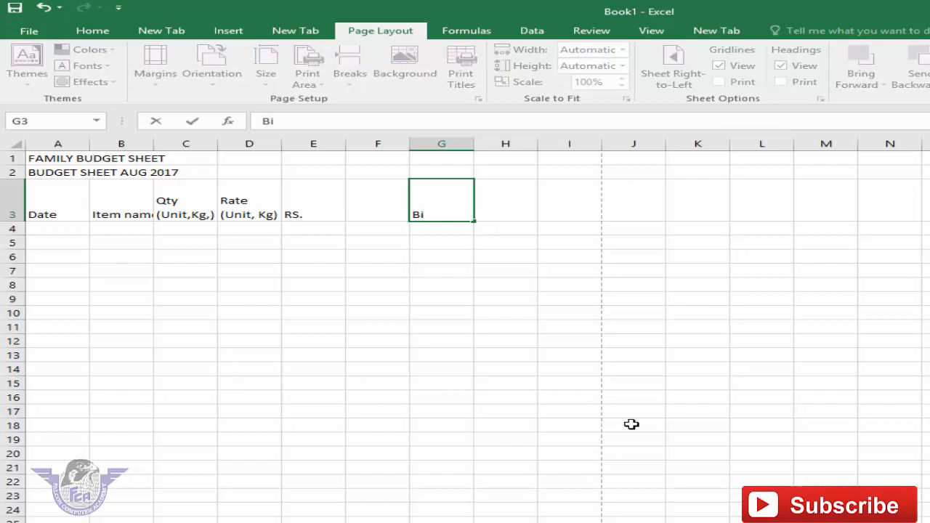
pyautogui.write('lls')
pyautogui.press('Return')
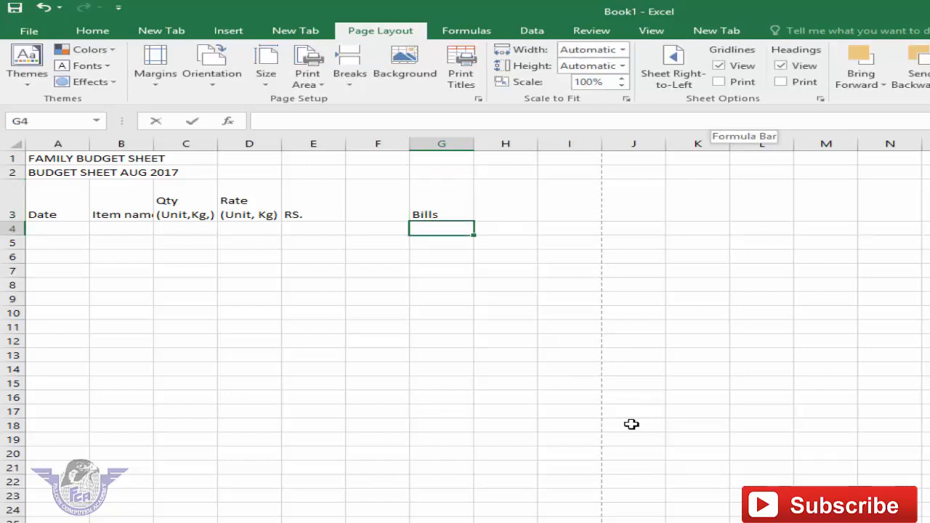
# List Electricity and Gas under the Bills heading in cells G4 and G5.
pyautogui.write('Electricity')
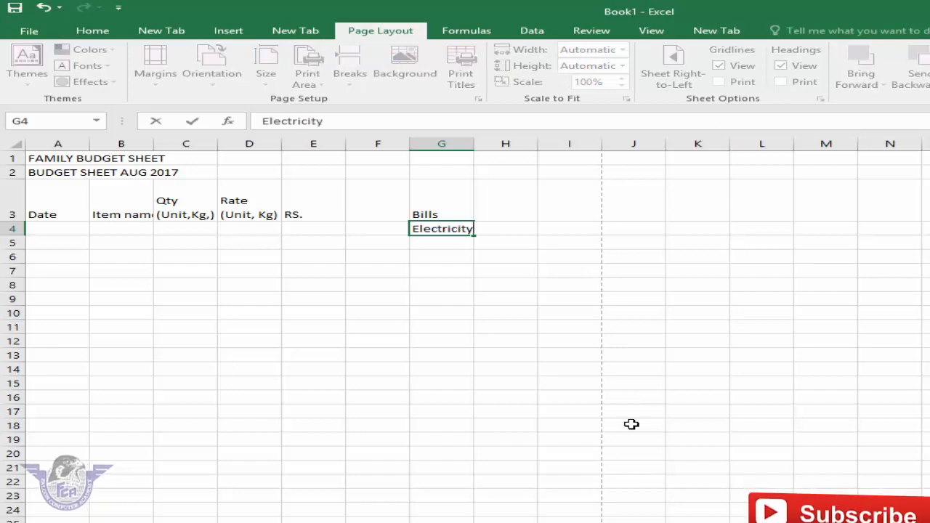
pyautogui.press('Return')
pyautogui.write('Gas')
pyautogui.press('Return')
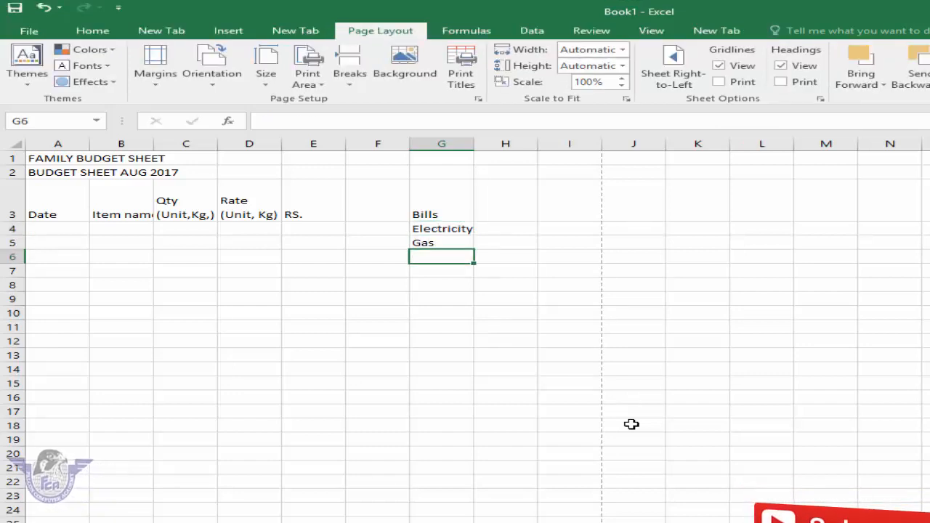
# Continue the Bills list with Telephone, Internet, Cable, Milk and water in cells G6 to G10.
pyautogui.write('Telephone')
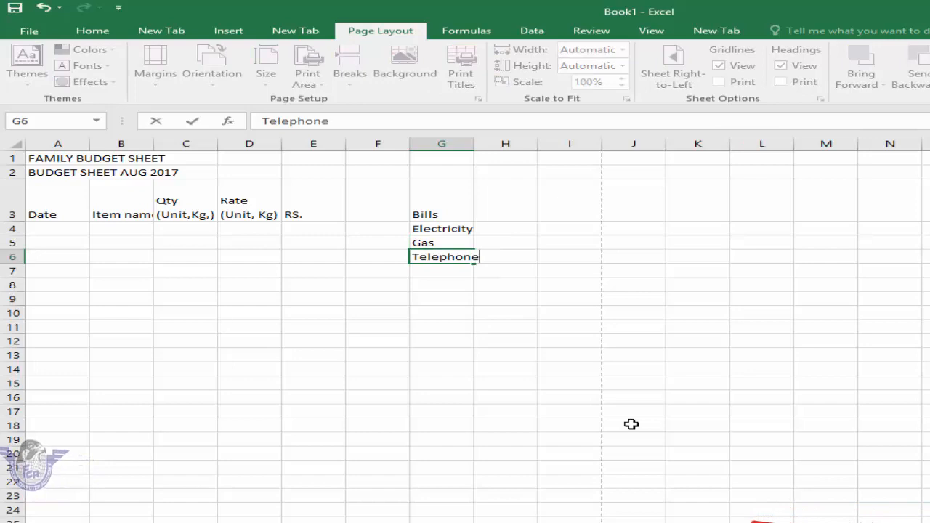
pyautogui.press('Return')
pyautogui.write('Internet')
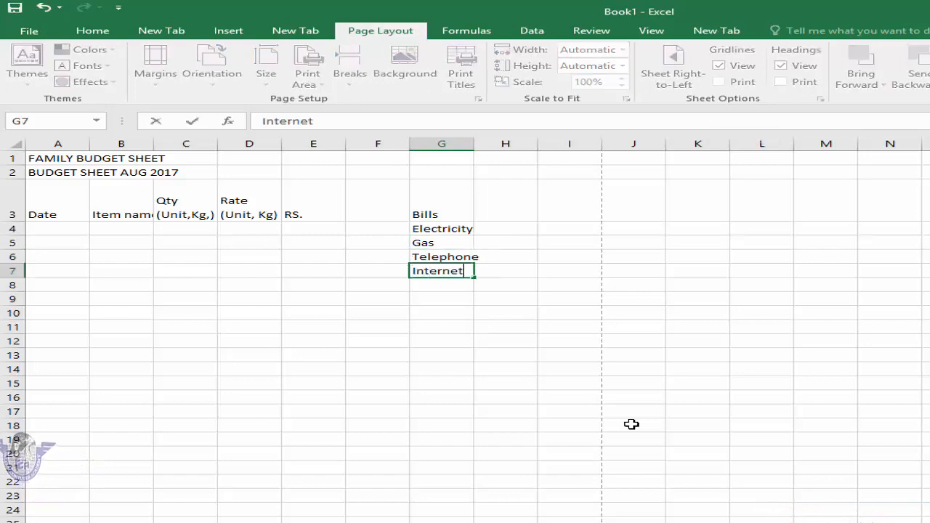
pyautogui.press('Return')
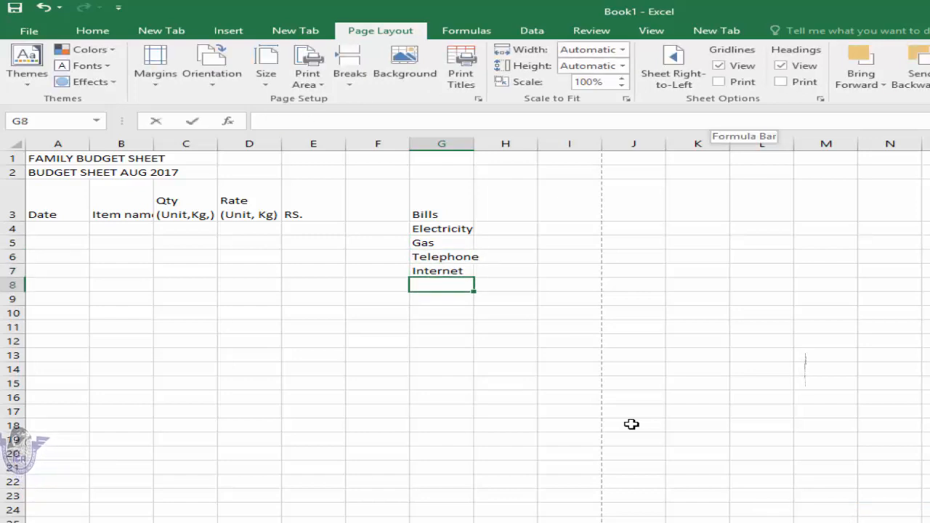
pyautogui.write('Cable')
pyautogui.press('Return')
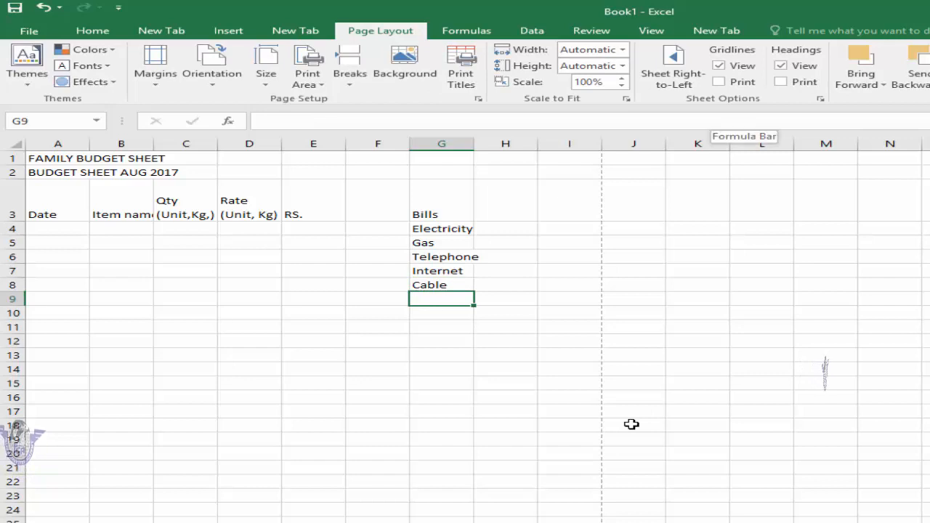
pyautogui.write('Milk')
pyautogui.press('Return')
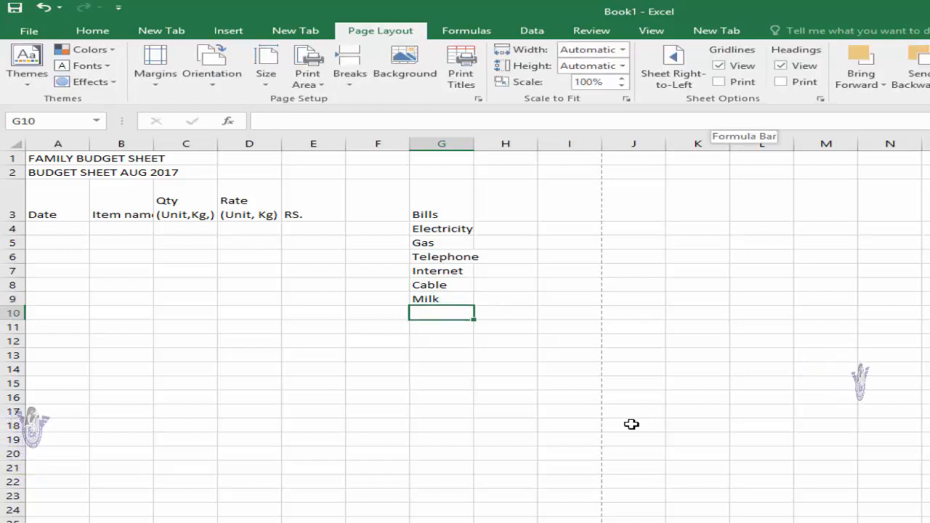
pyautogui.write('water')
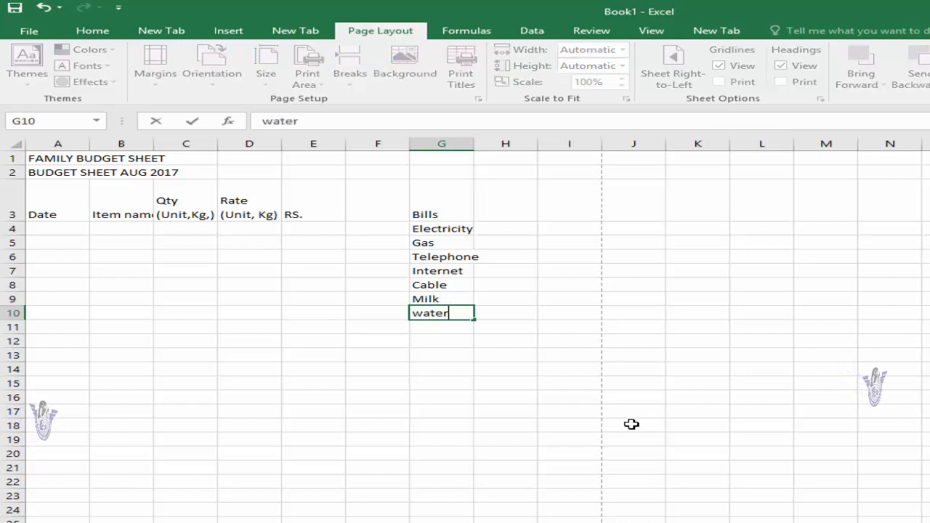
pyautogui.press('Tab')
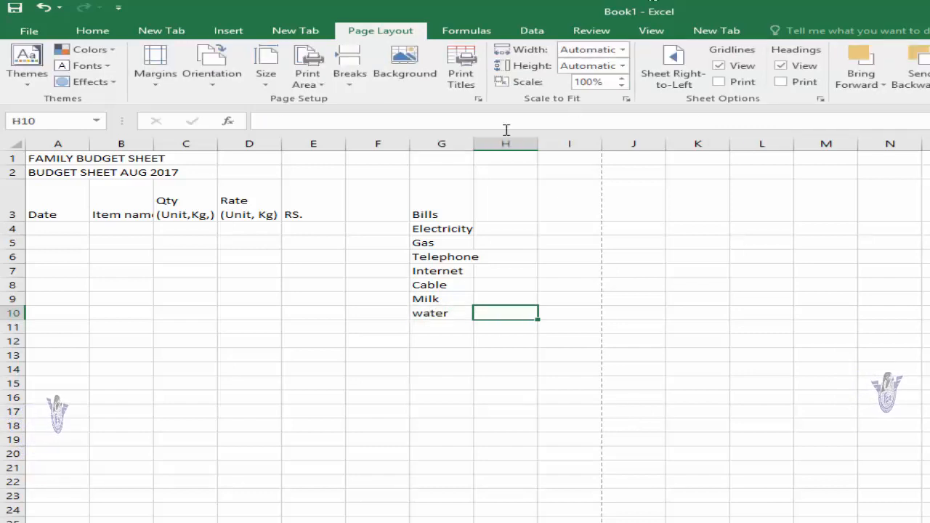
# Auto-fit column G to its bill names and widen column B so the Item name heading fits.
pyautogui.doubleClick(474, 144)
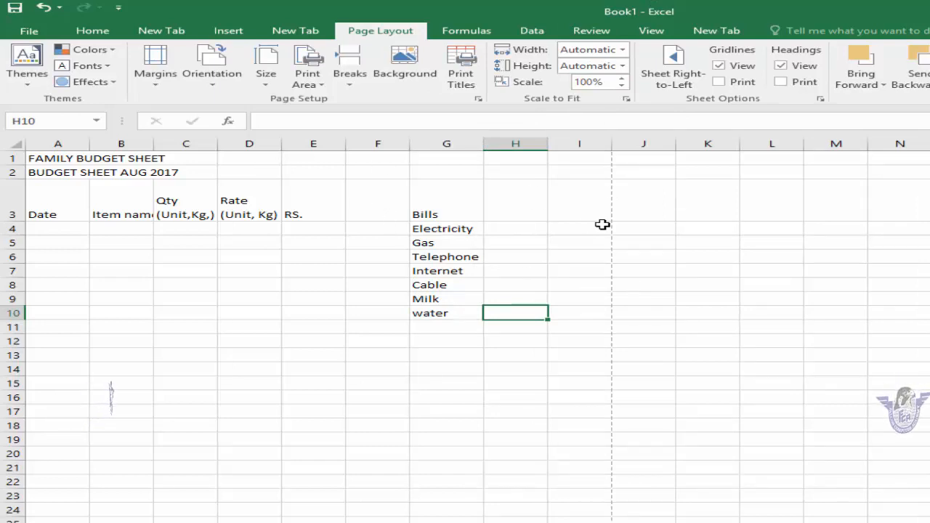
pyautogui.click(590, 158)
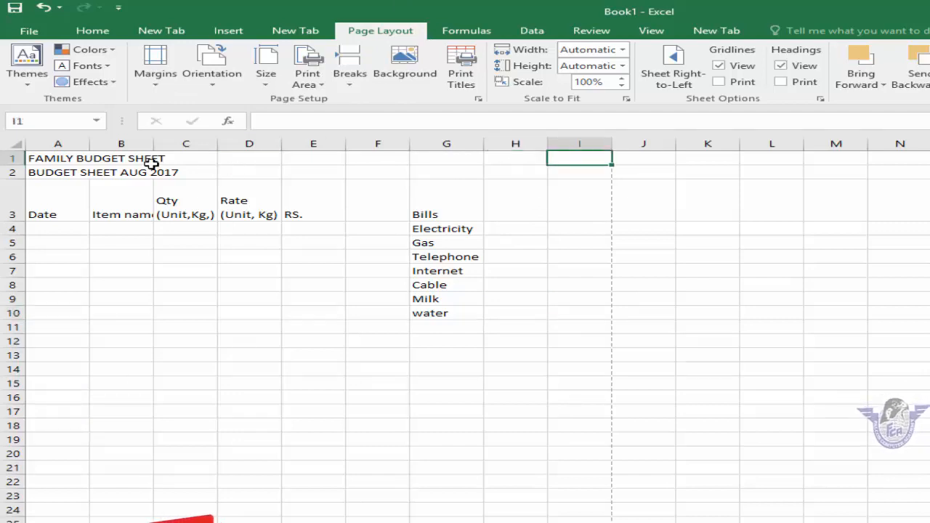
pyautogui.moveTo(154, 144); pyautogui.dragTo(184, 144)
pyautogui.click(356, 226)
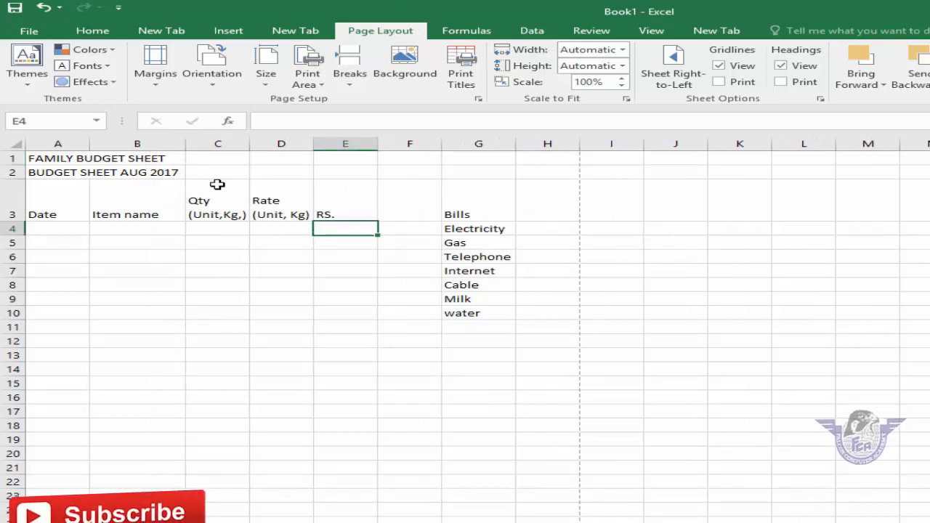
pyautogui.click(173, 218)
pyautogui.click(273, 239)
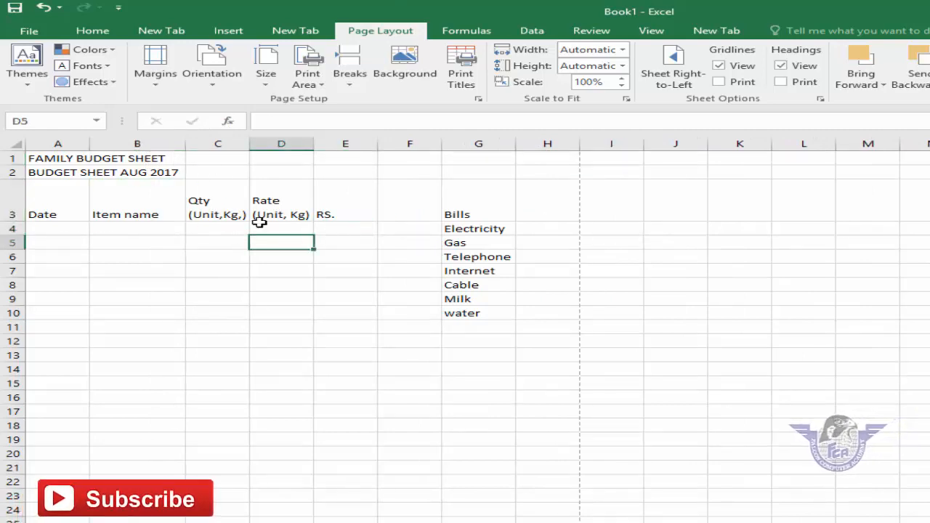
# Merge and center the FAMILY BUDGET SHEET title across A1:H1 and the BUDGET SHEET AUG 2017 subtitle across A2:H2.
pyautogui.click(34, 158)
pyautogui.moveTo(35, 158); pyautogui.dragTo(533, 166)
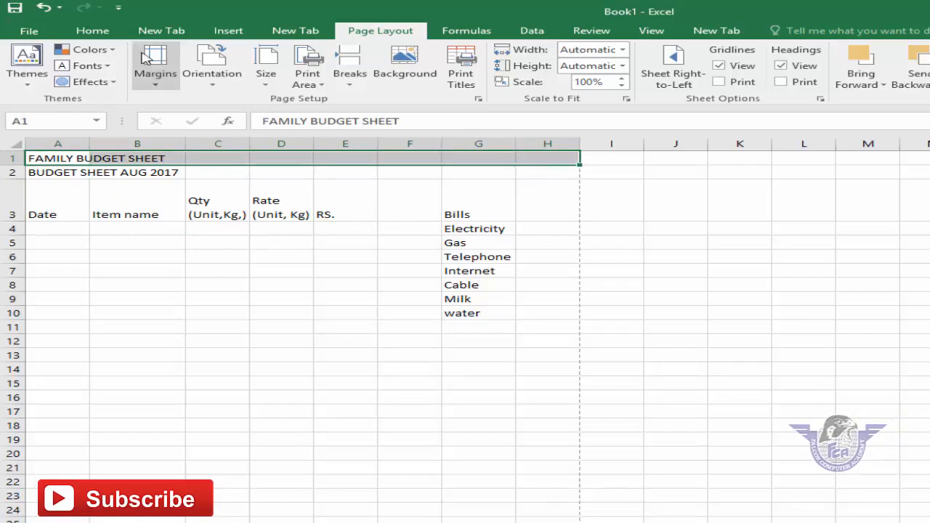
pyautogui.click(93, 31)
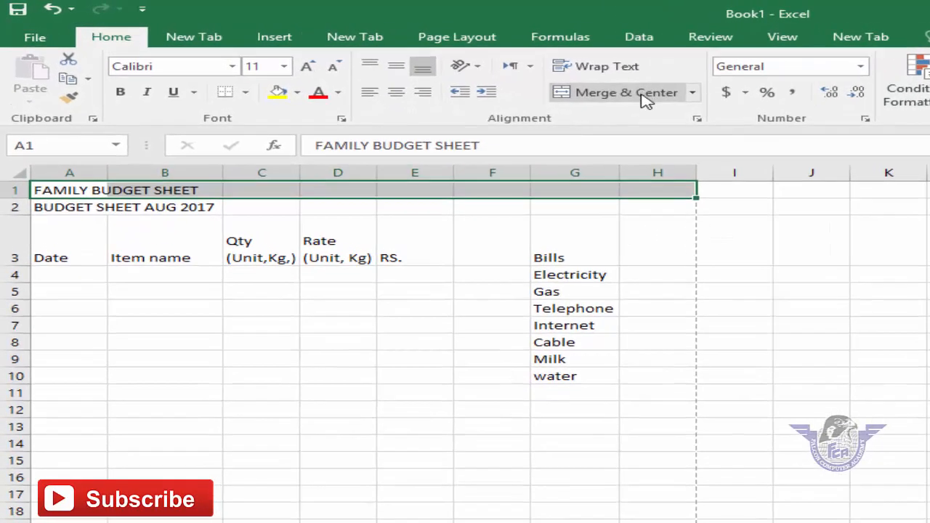
pyautogui.click(638, 93)
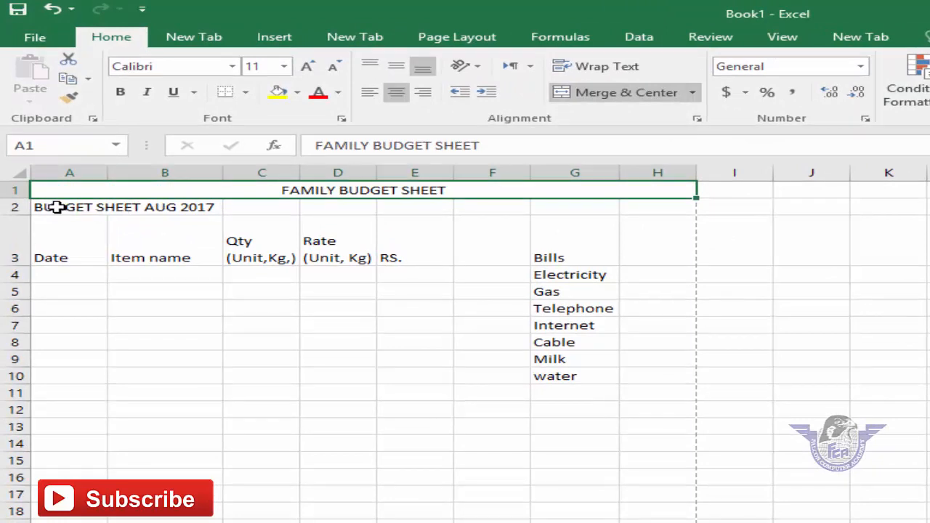
pyautogui.moveTo(56, 205); pyautogui.dragTo(670, 206)
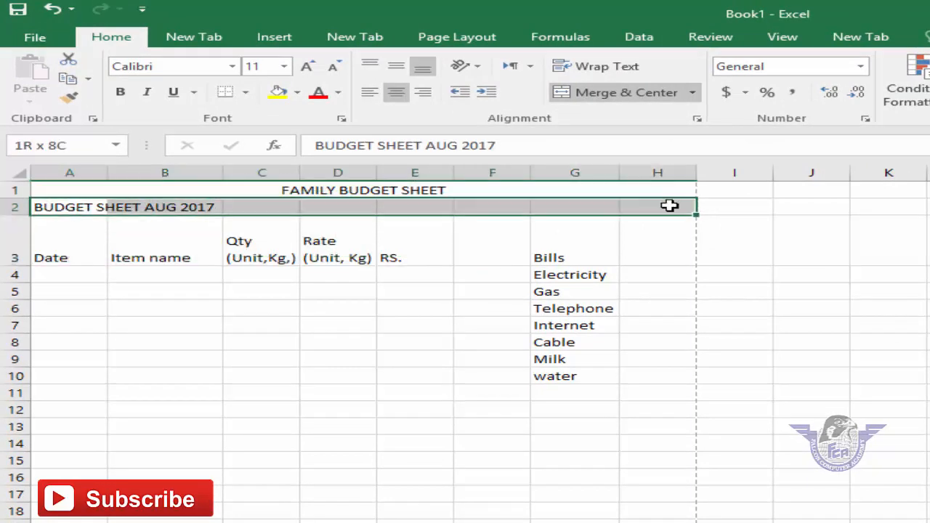
pyautogui.click(602, 96)
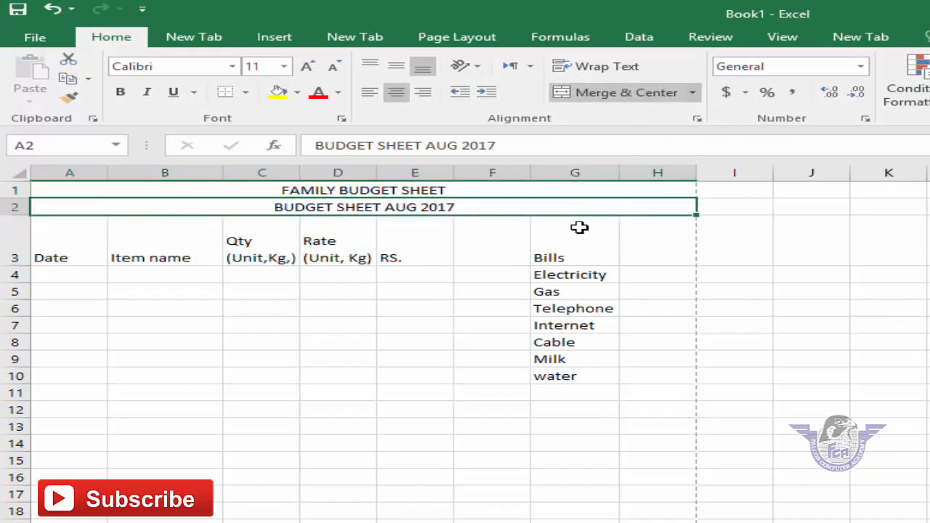
# Merge the Bills heading across G3:H3 and center all row 3 headings horizontally and vertically.
pyautogui.moveTo(578, 232); pyautogui.dragTo(652, 240)
pyautogui.click(609, 98)
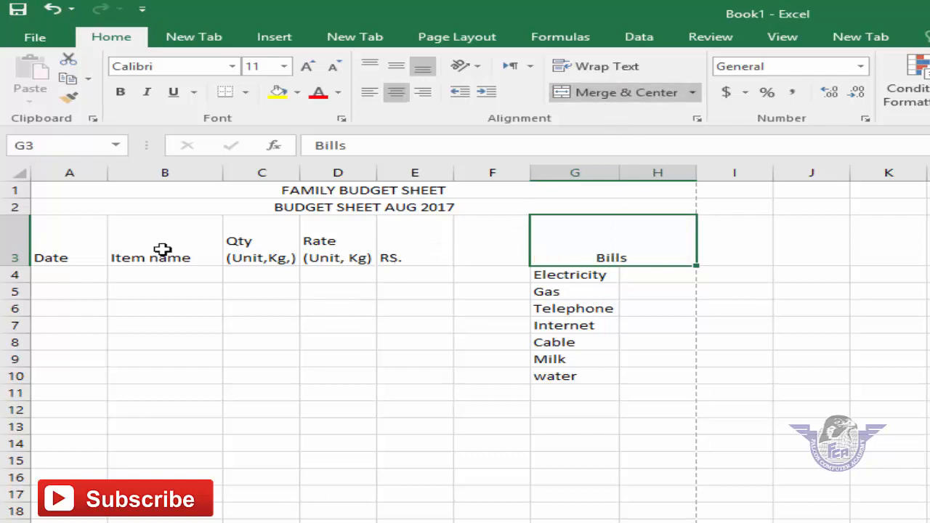
pyautogui.moveTo(97, 252); pyautogui.dragTo(595, 251)
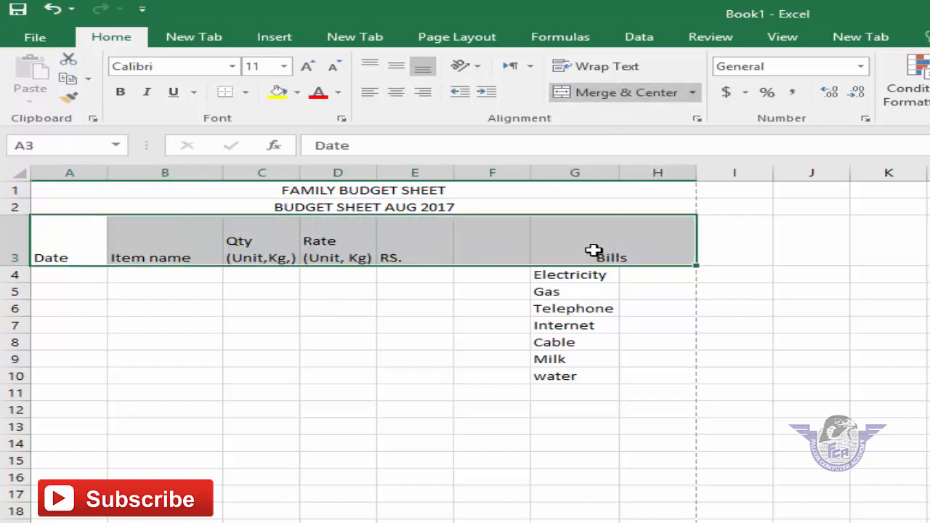
pyautogui.click(396, 93)
pyautogui.click(397, 67)
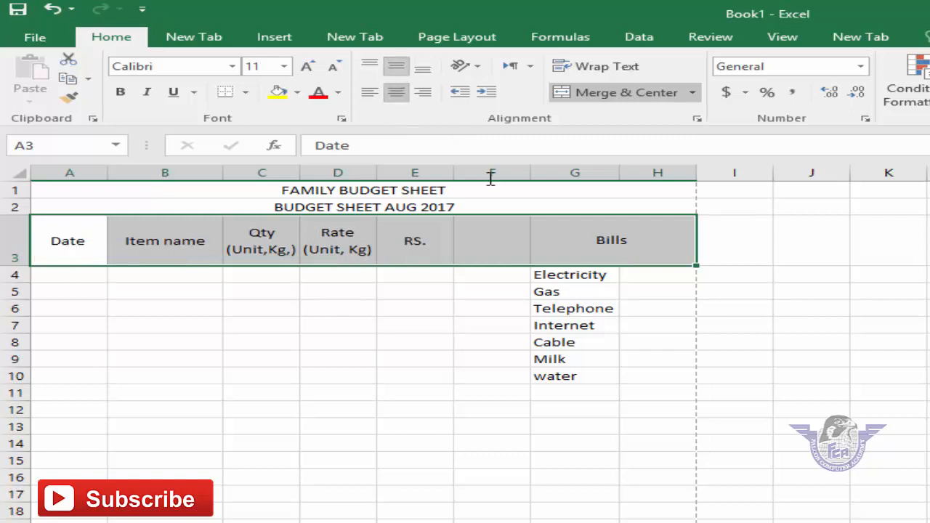
# Enter the label Total Bills in cell G11 below the bills list.
pyautogui.click(586, 393)
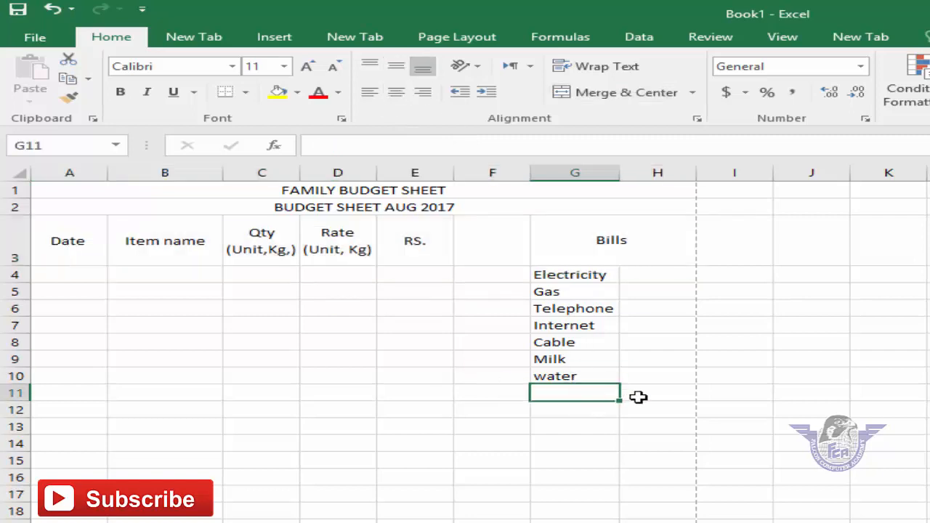
pyautogui.write('Total ')
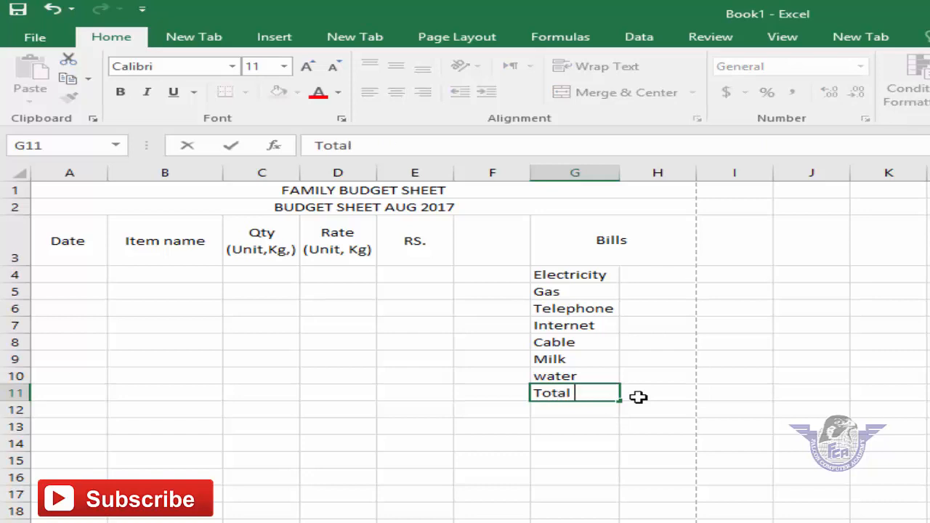
pyautogui.write('Bills')
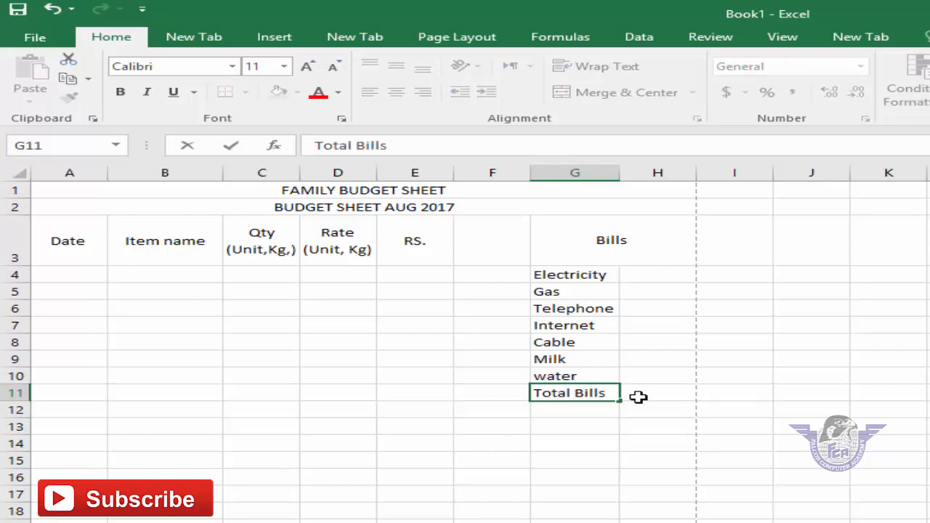
pyautogui.click(638, 397)
# Format the FAMILY BUDGET SHEET title as bold white text at size 26 on a black fill.
pyautogui.click(434, 190)
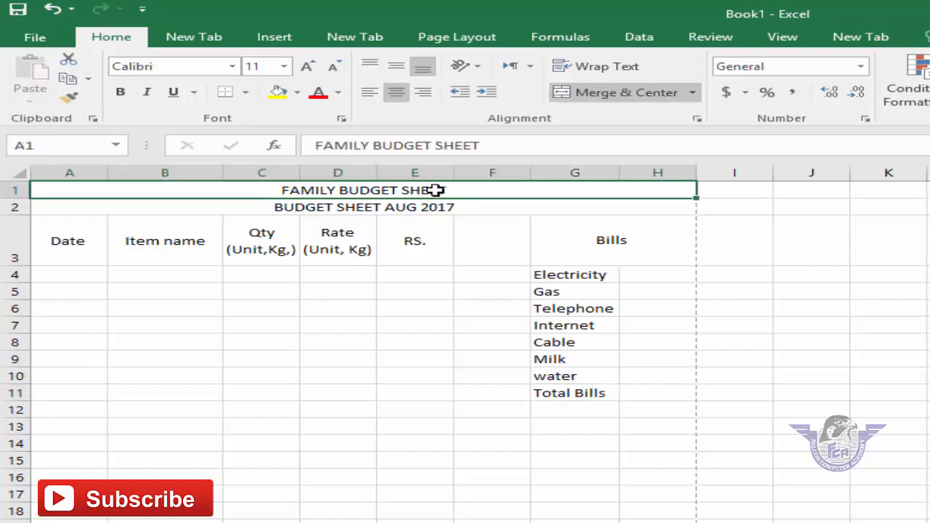
pyautogui.click(283, 67)
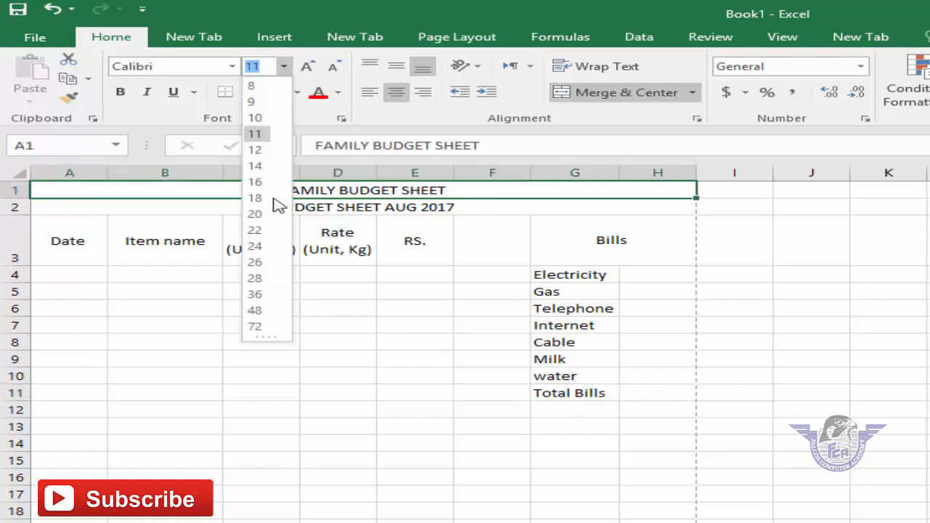
pyautogui.click(261, 261)
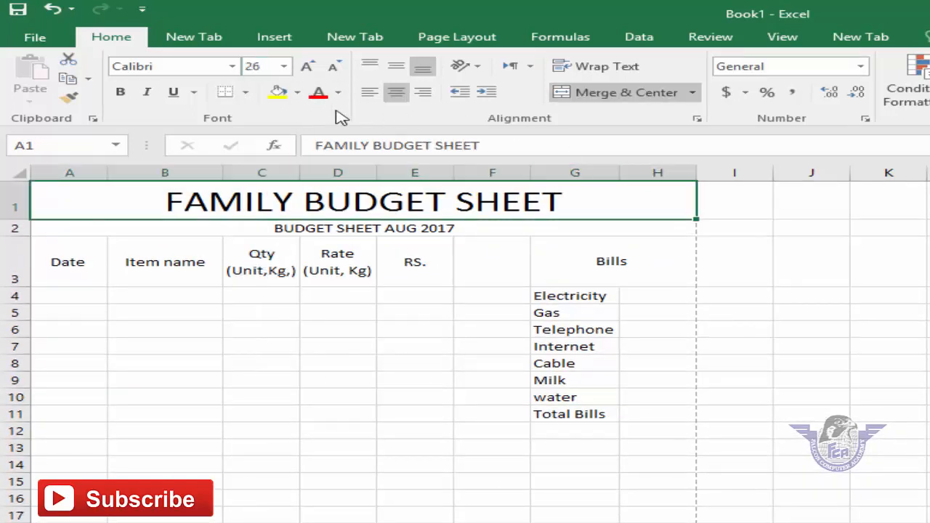
pyautogui.click(297, 92)
pyautogui.click(296, 129)
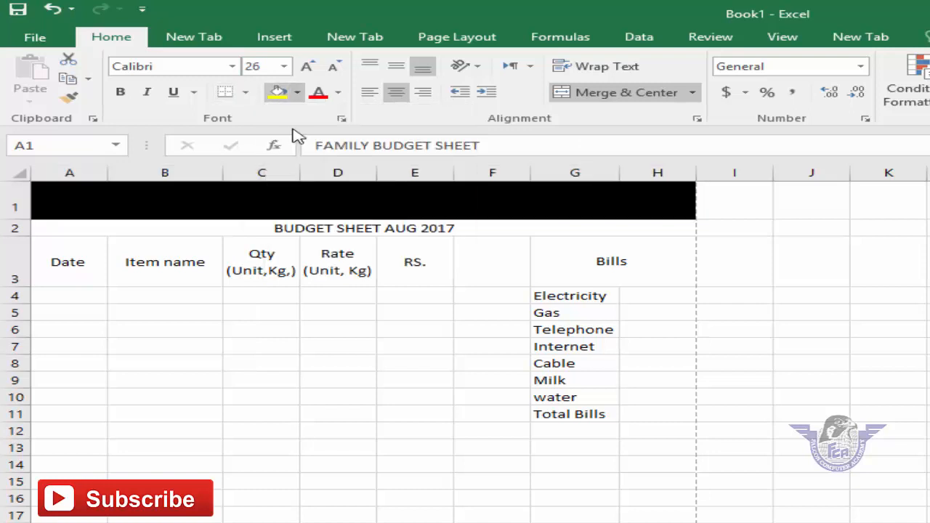
pyautogui.click(338, 93)
pyautogui.click(320, 152)
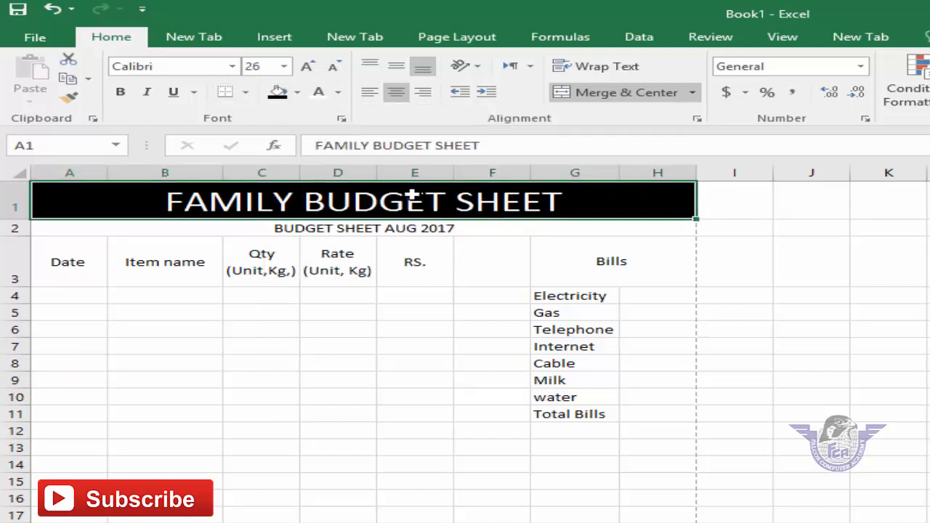
pyautogui.click(121, 92)
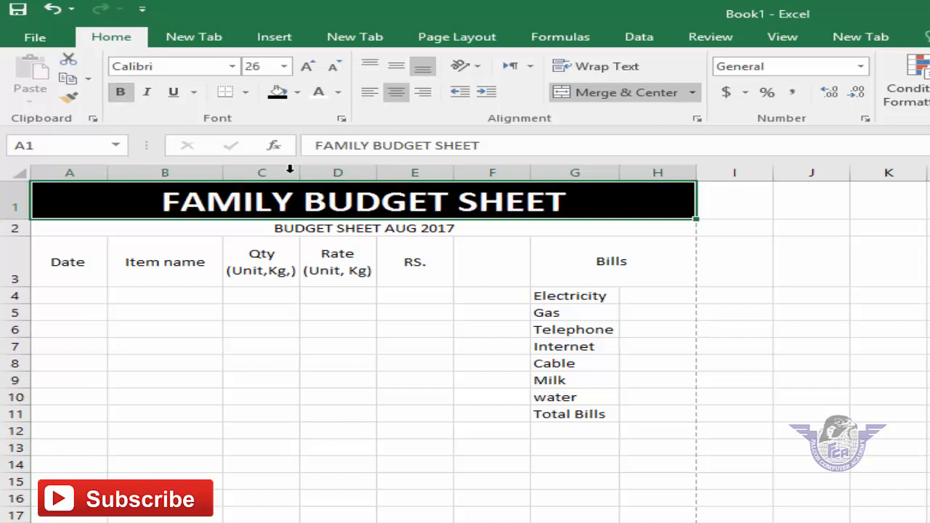
# Fill the BUDGET SHEET AUG 2017 subtitle row with light gray.
pyautogui.click(357, 228)
pyautogui.click(298, 93)
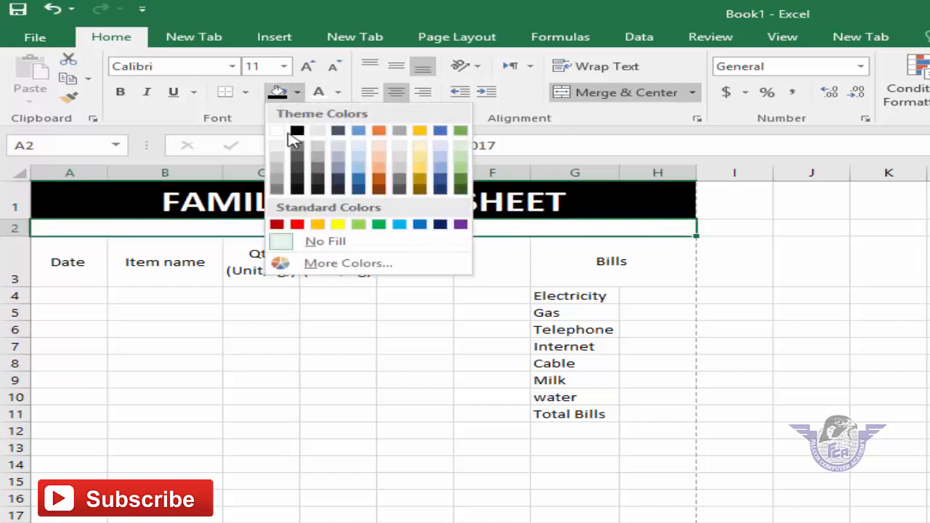
pyautogui.click(276, 156)
pyautogui.click(331, 344)
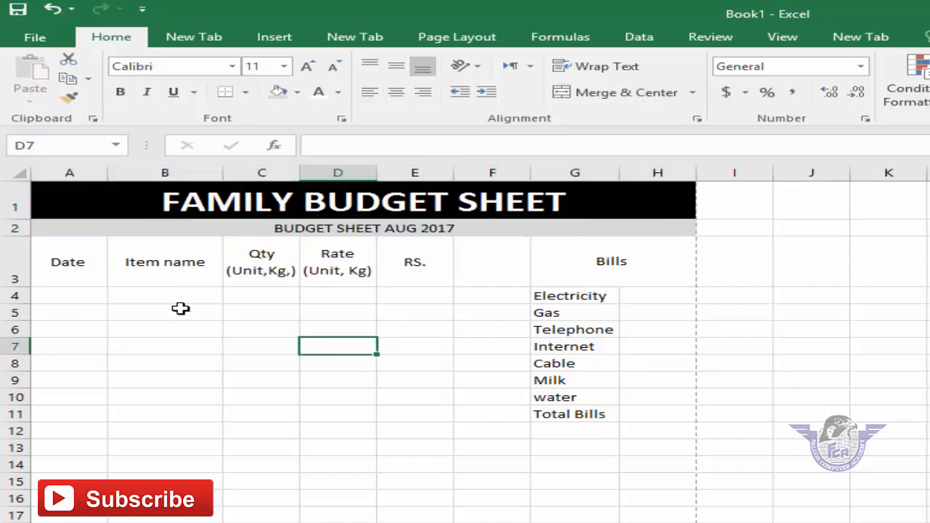
# Start the first expense row with the date 08-01-2017 in cell A4 and the item Sugar in cell B4.
pyautogui.click(67, 300)
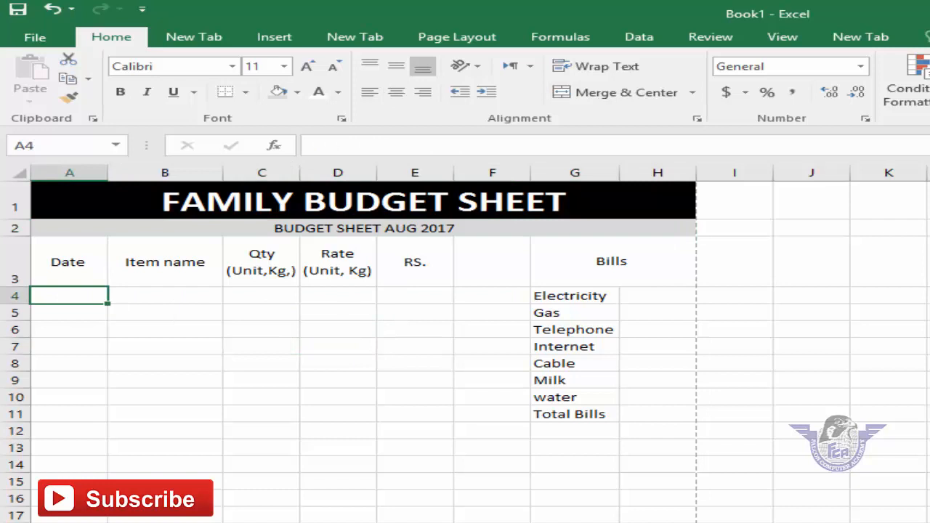
pyautogui.write('08-01-')
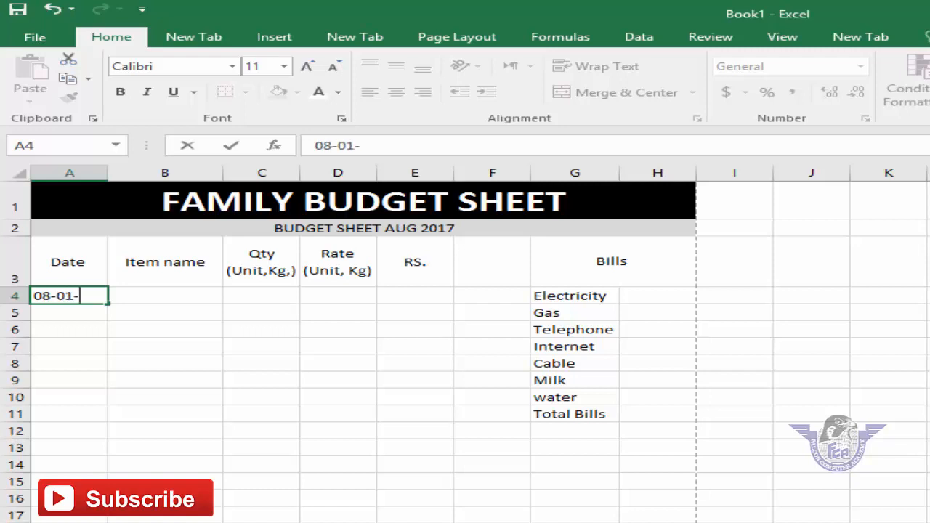
pyautogui.write('2017')
pyautogui.press('Tab')
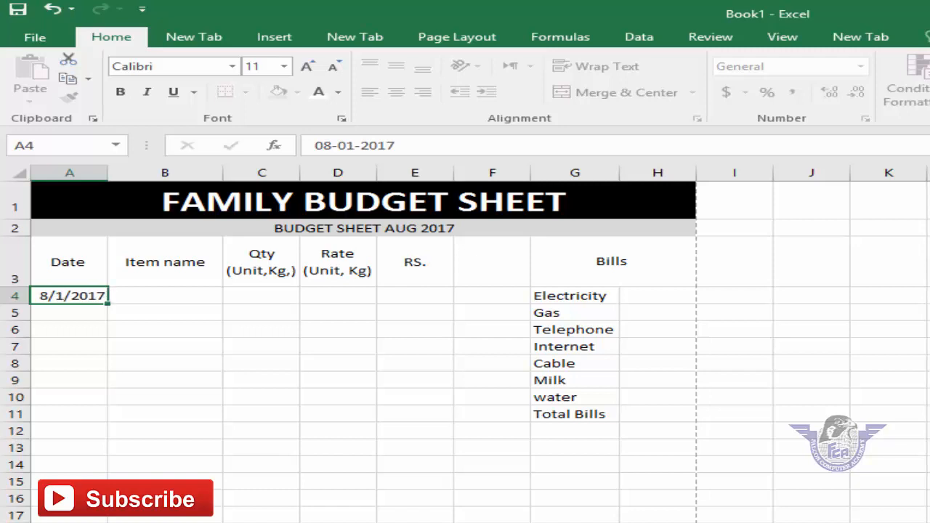
pyautogui.write('Sugar')
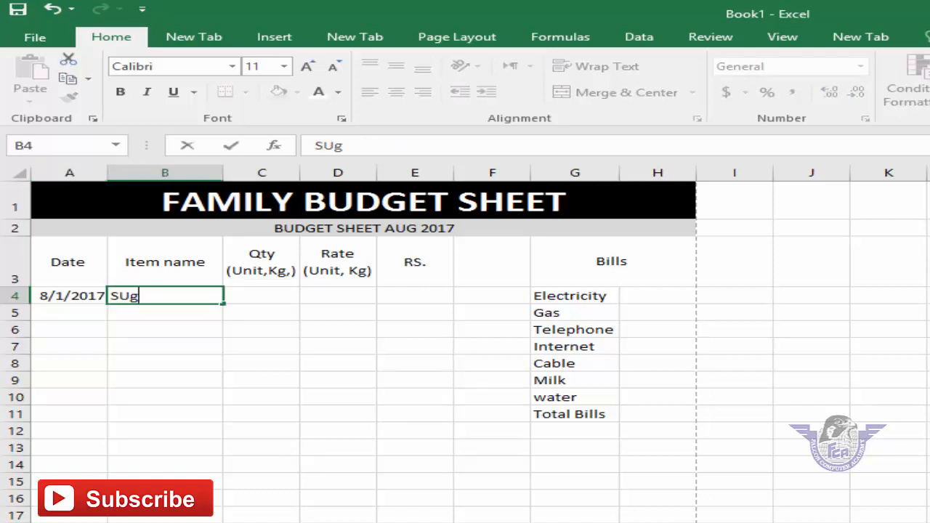
pyautogui.press('Tab')
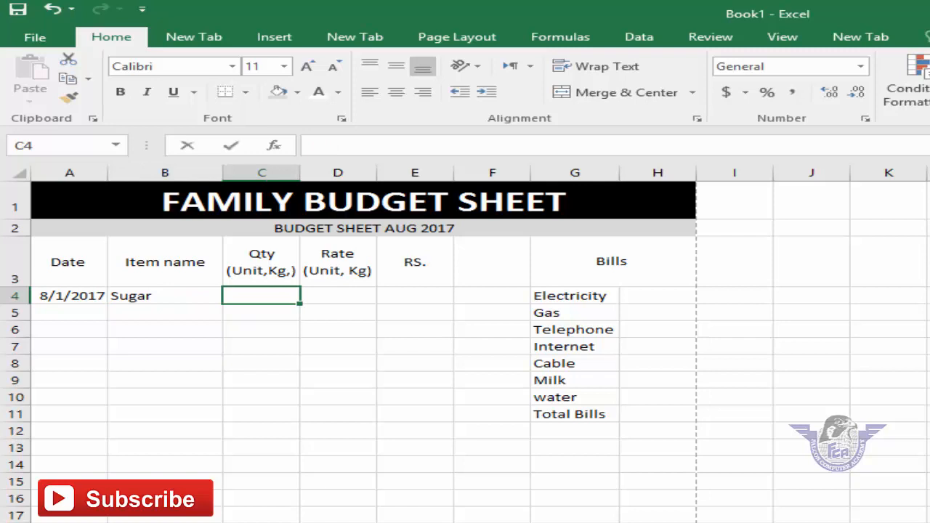
# Enter the Sugar quantity 5 in cell C4 and the rate 85 in cell D4.
pyautogui.write('5')
pyautogui.press('Tab')
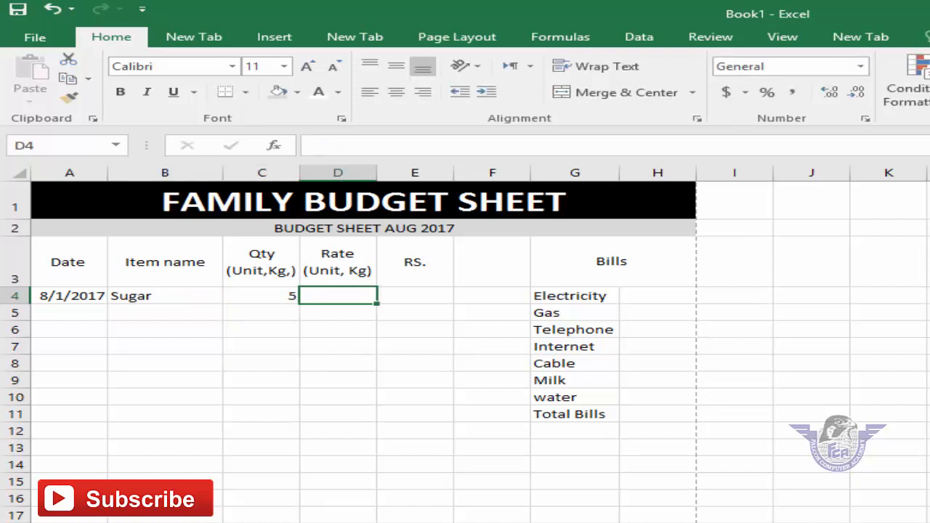
pyautogui.write('85')
pyautogui.press('Tab')
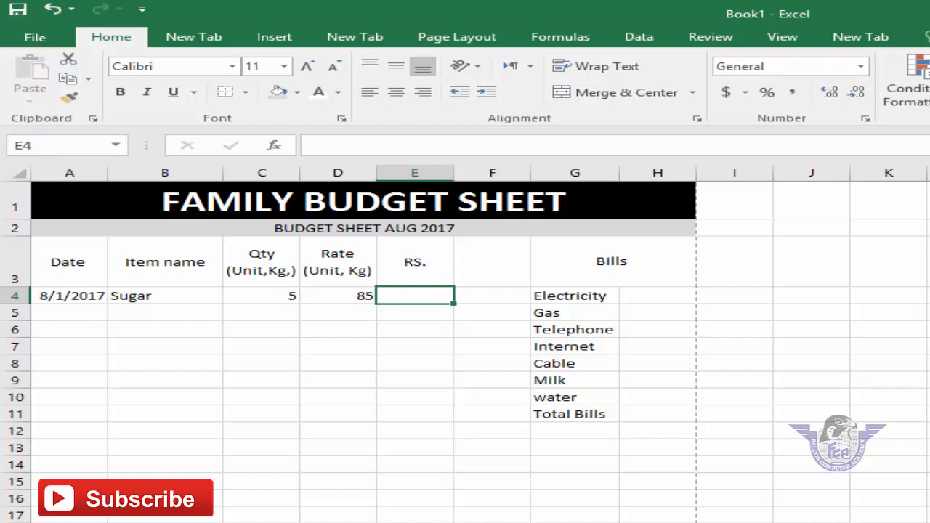
# Calculate the Sugar amount in cell E4 with the formula =D4*C4.
pyautogui.write('=')
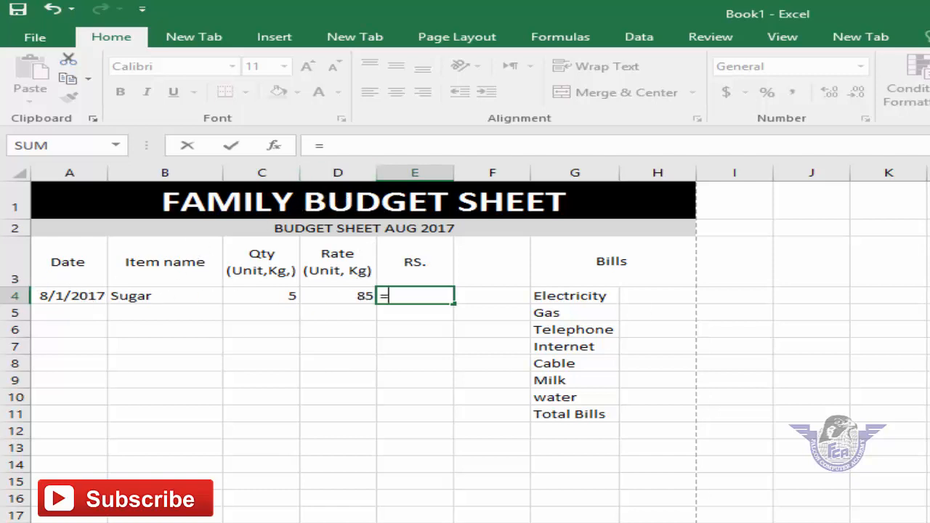
pyautogui.write('d4')
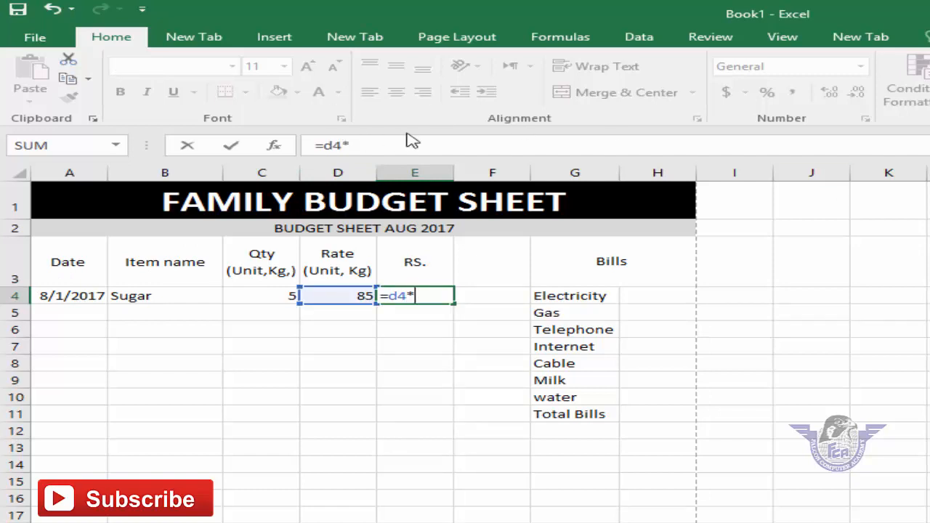
pyautogui.write('*c4')
pyautogui.press('Return')
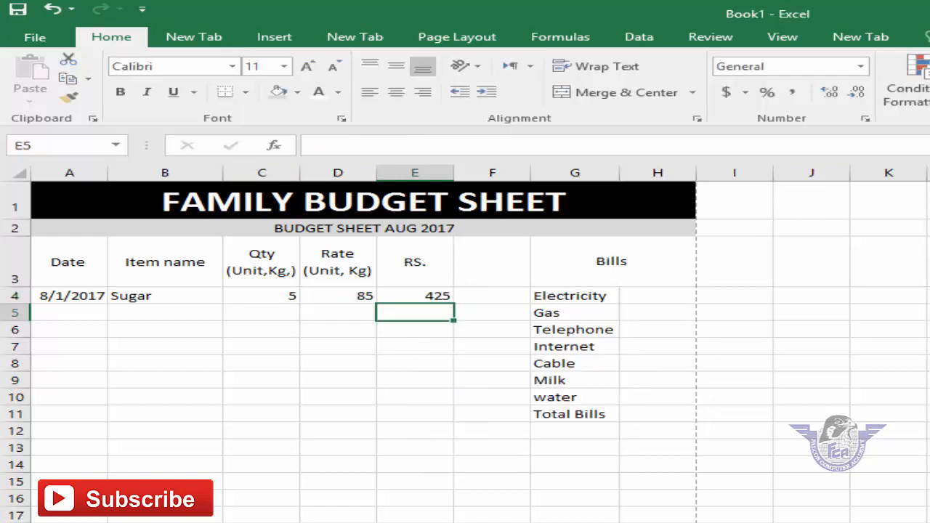
pyautogui.press('Up')
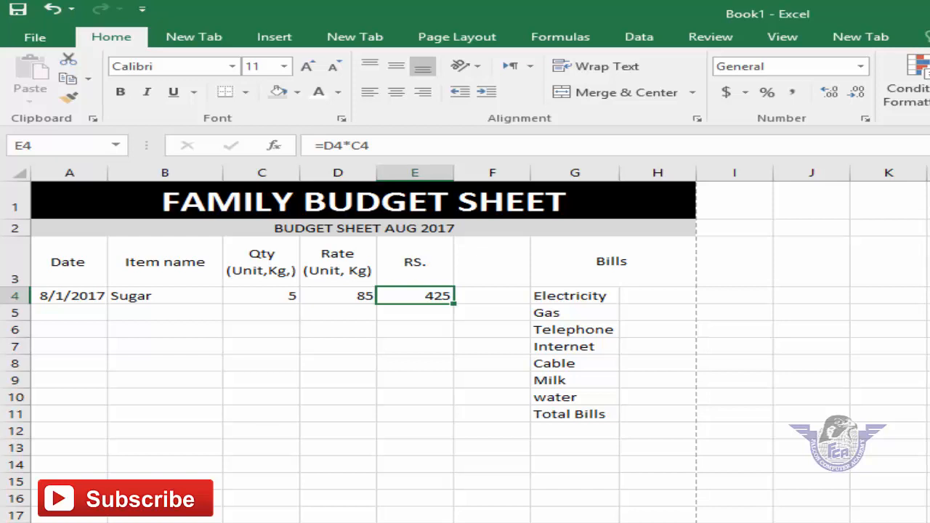
# Add the item Oil in row 5 with quantity 4 and rate 225.
pyautogui.press('Down')
pyautogui.press('Left')
pyautogui.press('Left')
pyautogui.press('Left')
pyautogui.press('Left')
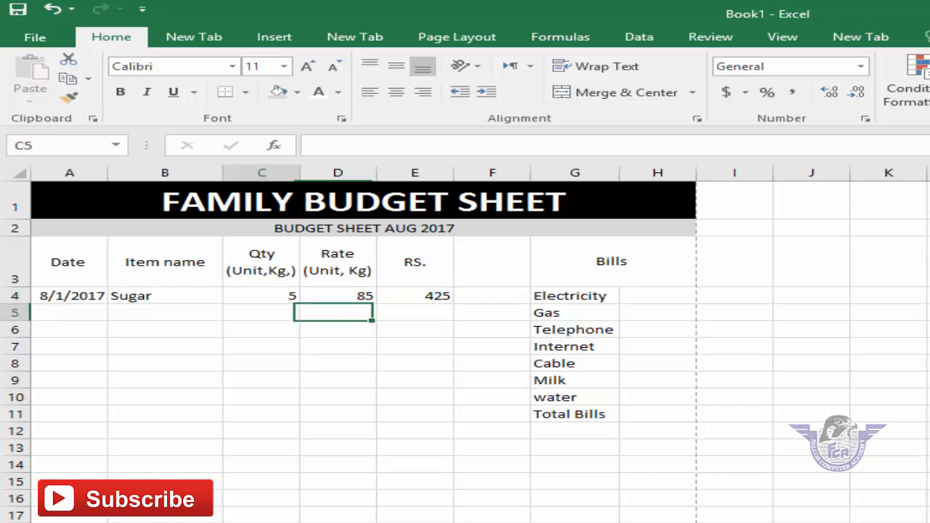
pyautogui.press('Right')
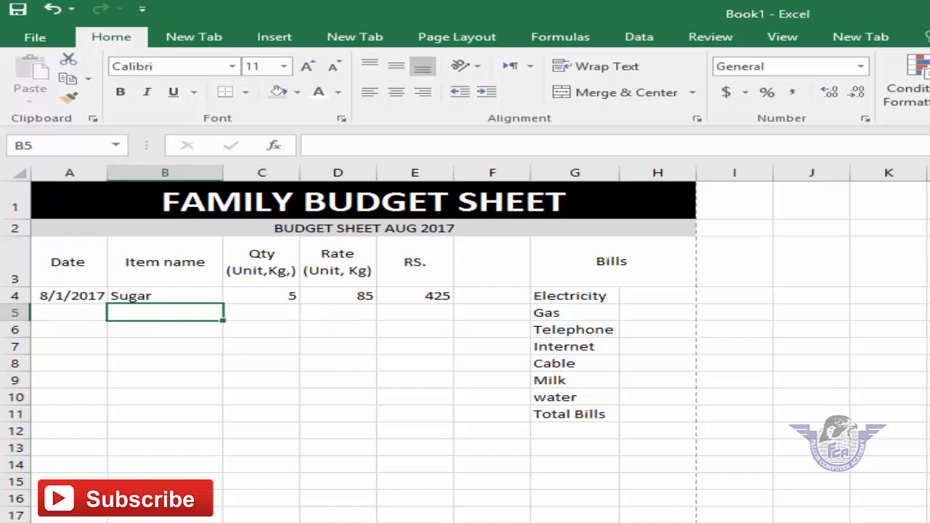
pyautogui.write('Oil')
pyautogui.press('Right')
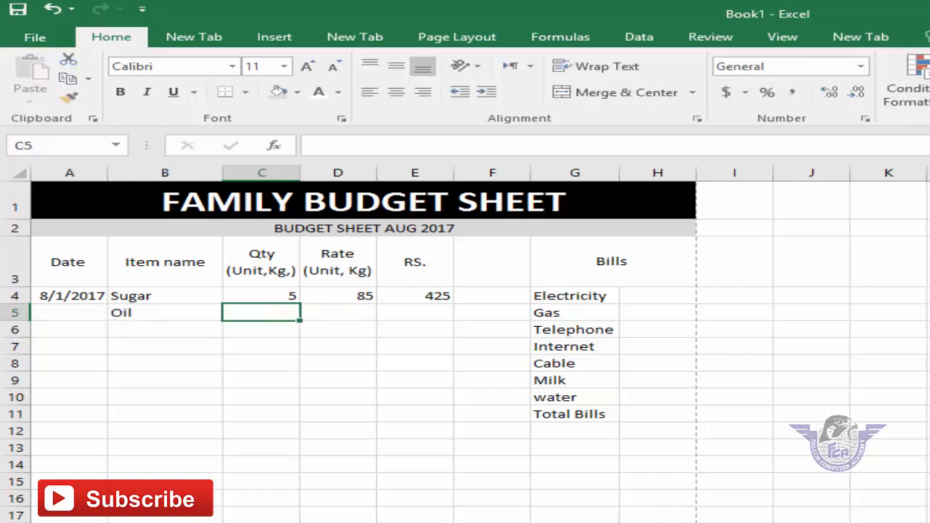
pyautogui.write('4')
pyautogui.press('Right')
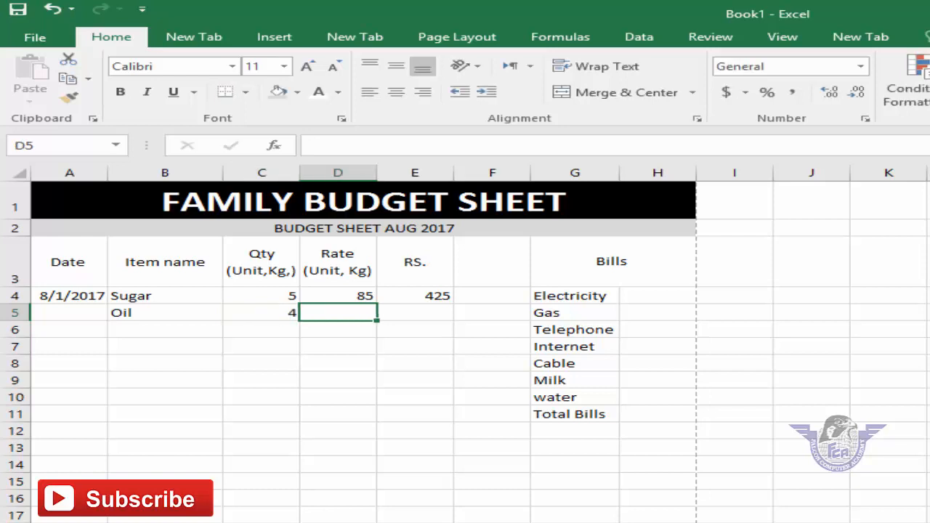
pyautogui.write('225')
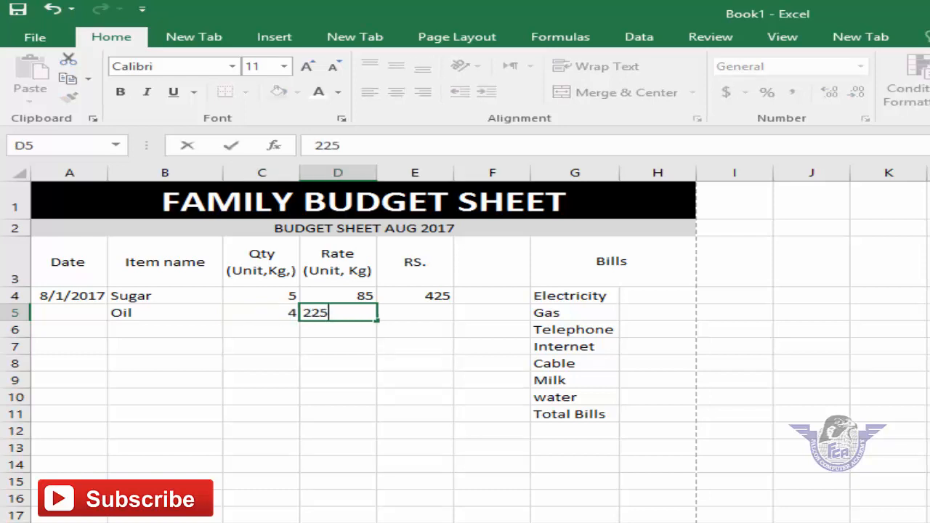
pyautogui.press('Right')
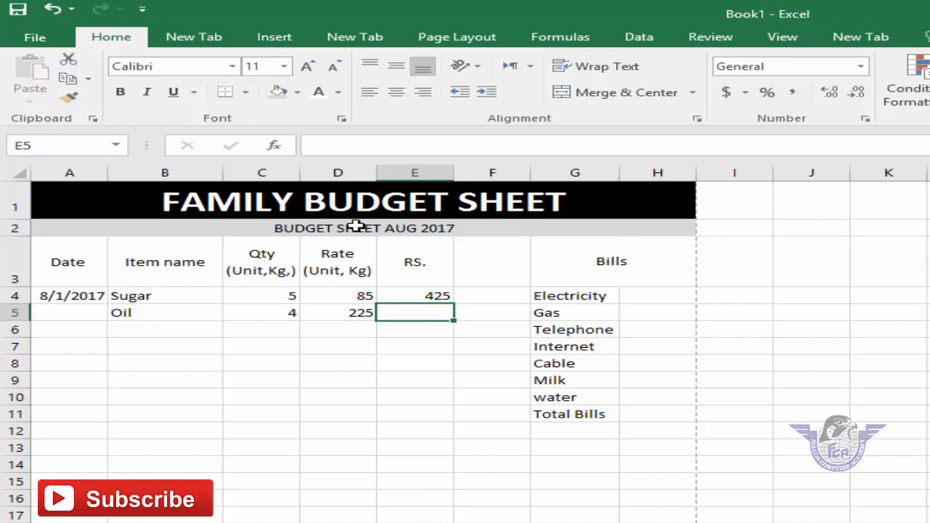
# Fill the amount formula from cell E4 down the RS. column through cell E29.
pyautogui.click(439, 296)
pyautogui.moveTo(458, 312); pyautogui.dragTo(575, 316)
pyautogui.click(433, 313)
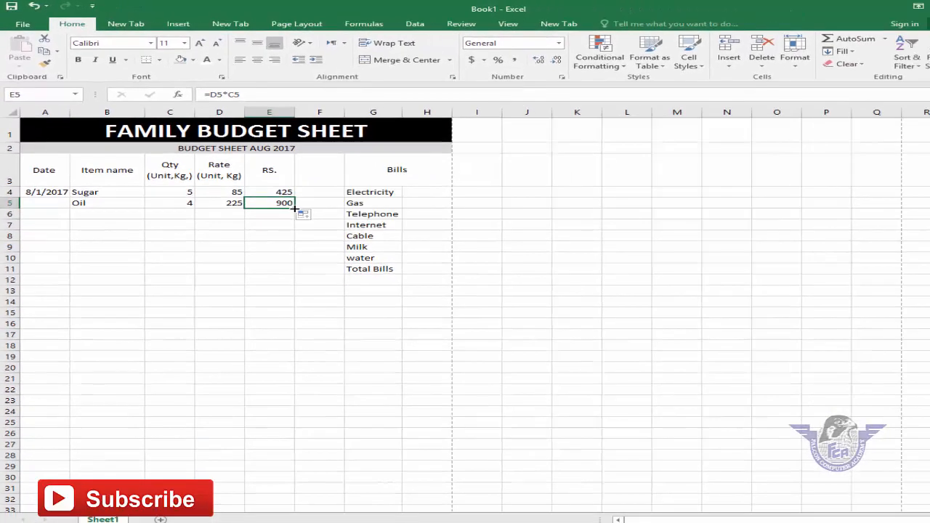
pyautogui.moveTo(295, 208); pyautogui.dragTo(306, 456)
# Enter the date 08-05-2017 in cell A6 for the third expense row.
pyautogui.click(89, 213)
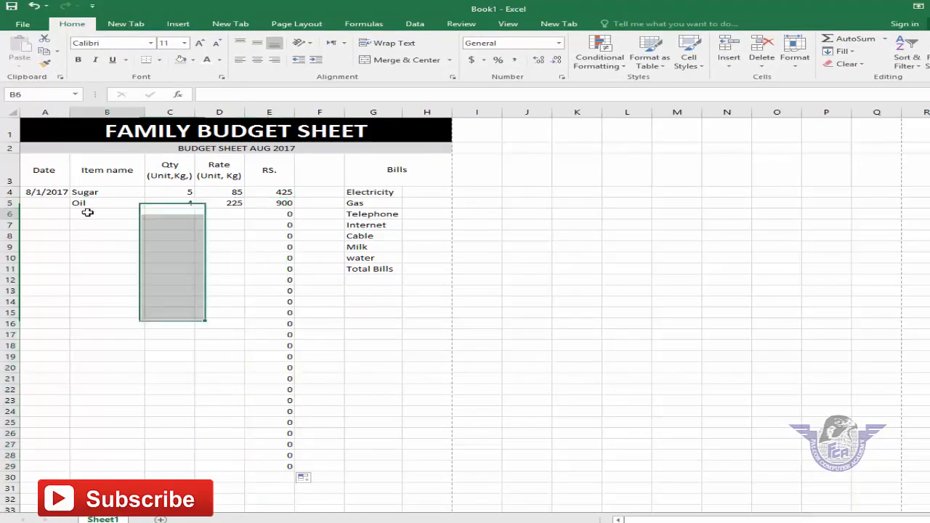
pyautogui.click(43, 213)
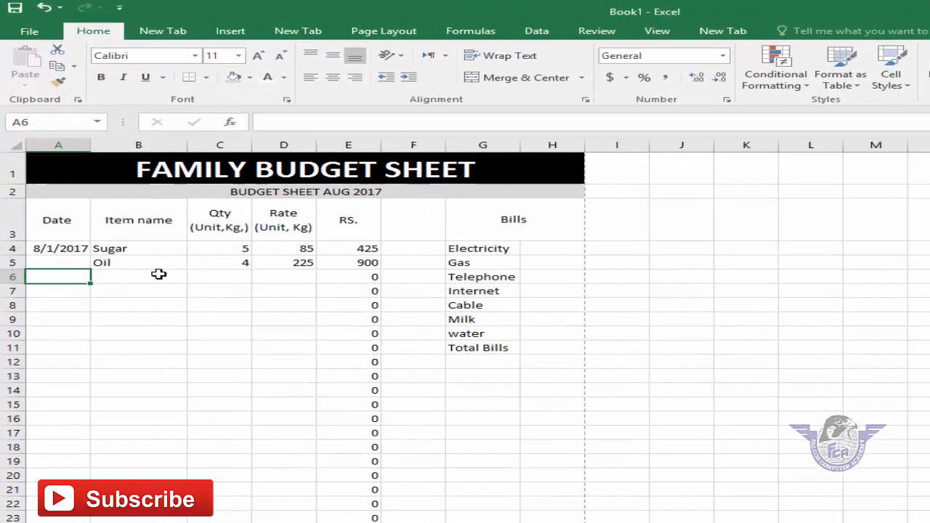
pyautogui.click(113, 214)
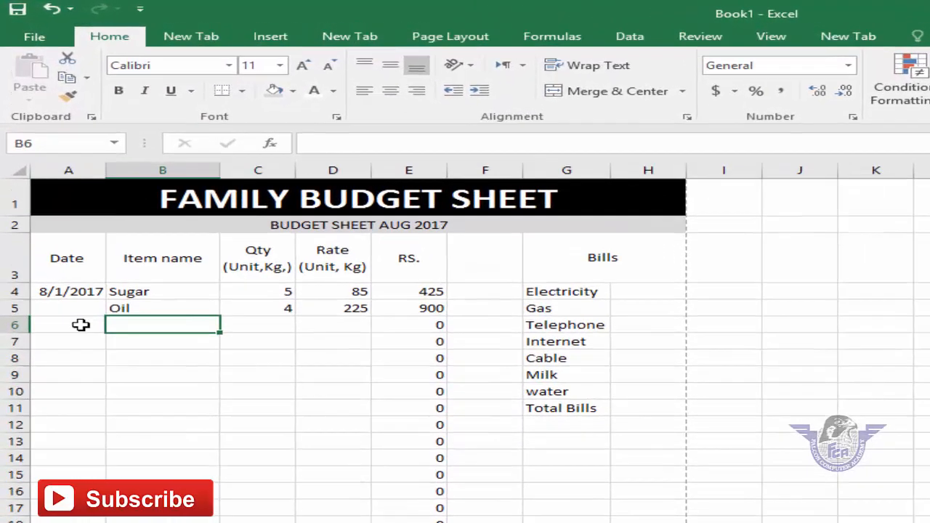
pyautogui.click(51, 214)
pyautogui.write('08-0')
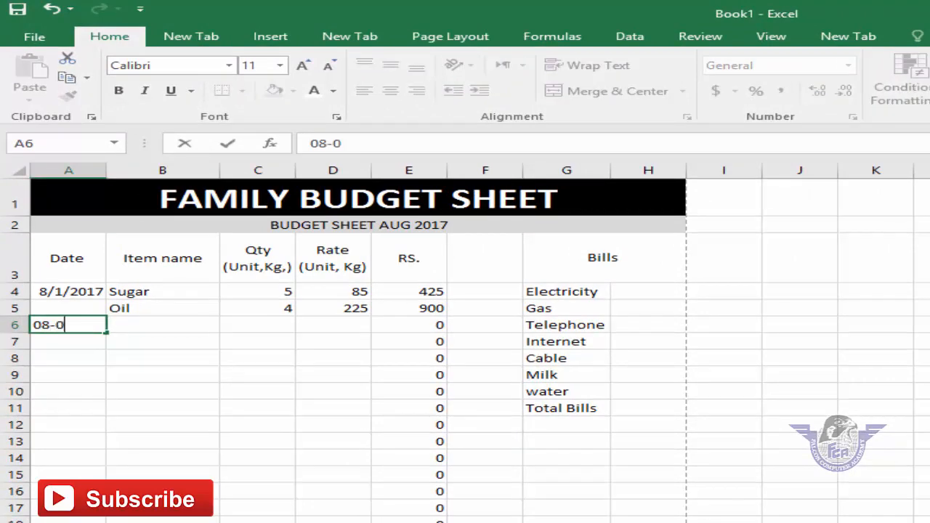
pyautogui.write('5-2017')
pyautogui.click(163, 325)
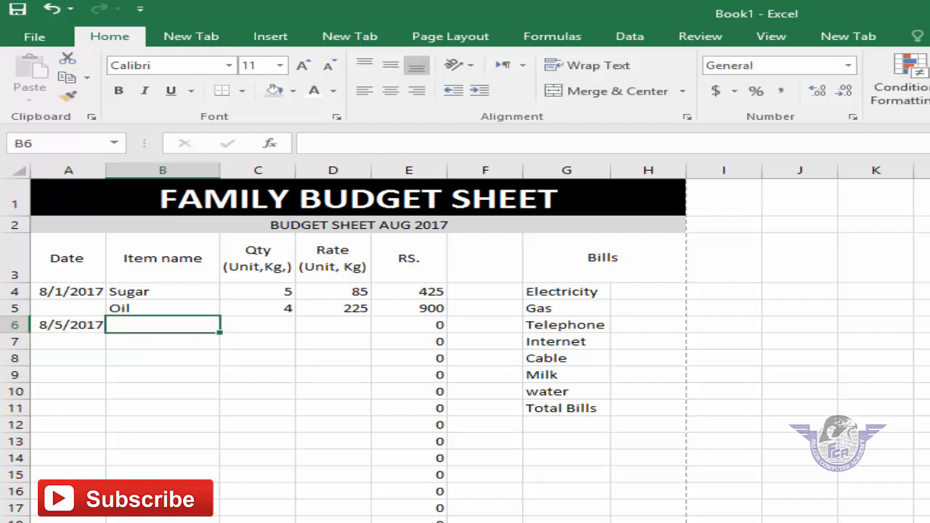
# Enter the item soap in row 6 with quantity 4 and rate 65.
pyautogui.write('soap')
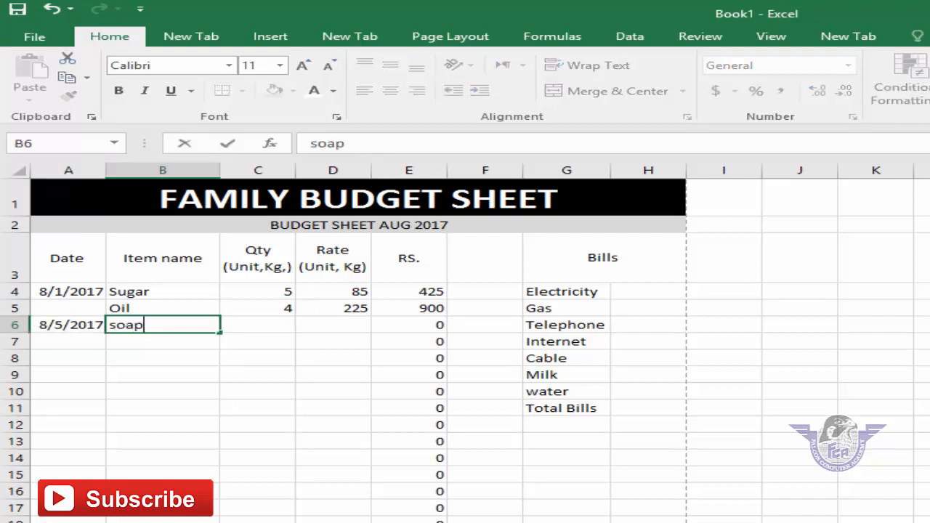
pyautogui.press('Tab')
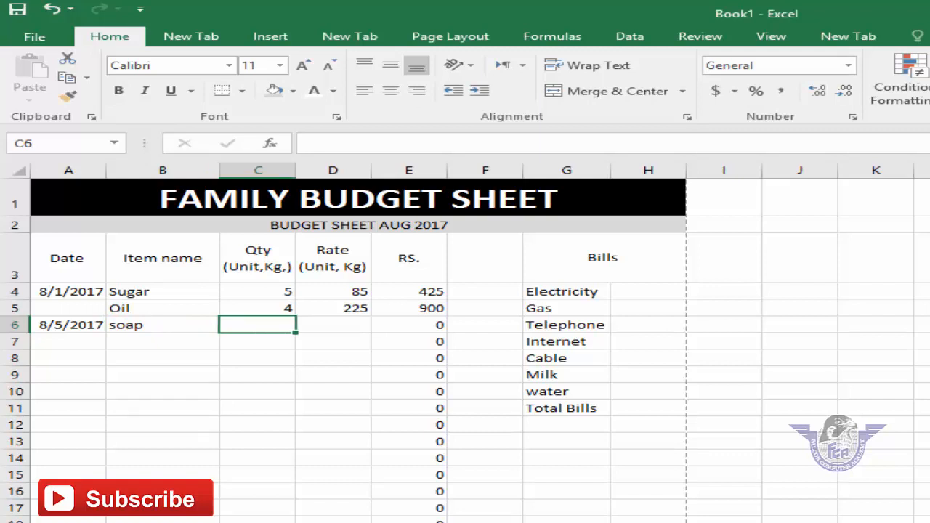
pyautogui.write('4')
pyautogui.press('Tab')
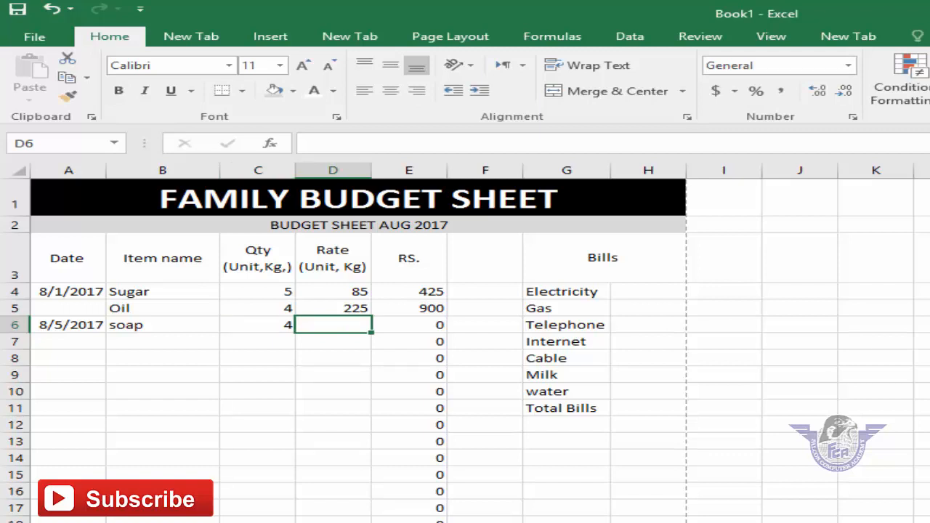
pyautogui.write('65')
pyautogui.press('Tab')
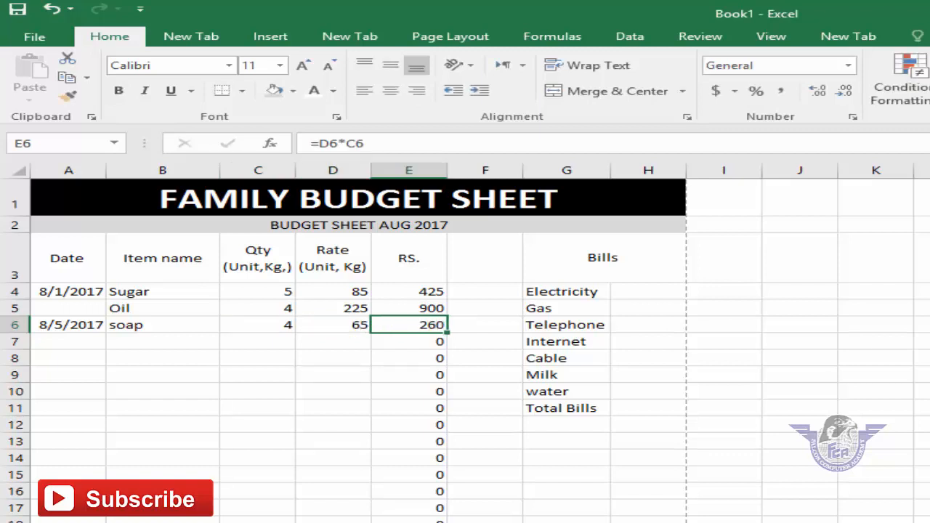
# Add the item Lux in row 7 with quantity 8 and rate 62.
pyautogui.click(132, 337)
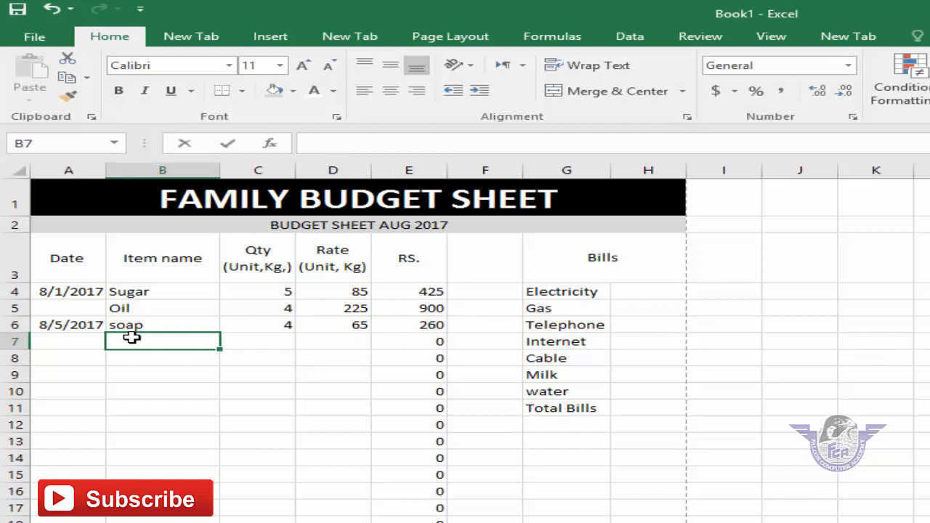
pyautogui.write('Lux')
pyautogui.press('Tab')
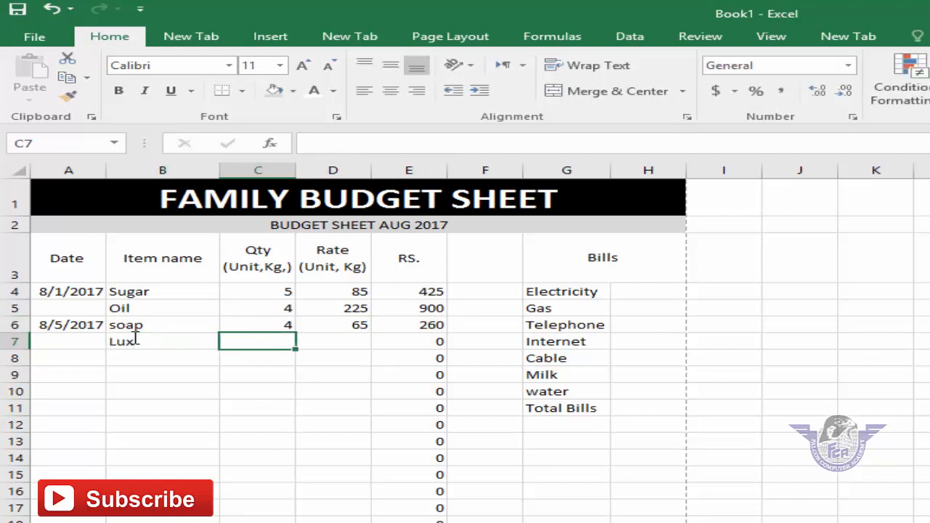
pyautogui.write('8')
pyautogui.press('Tab')
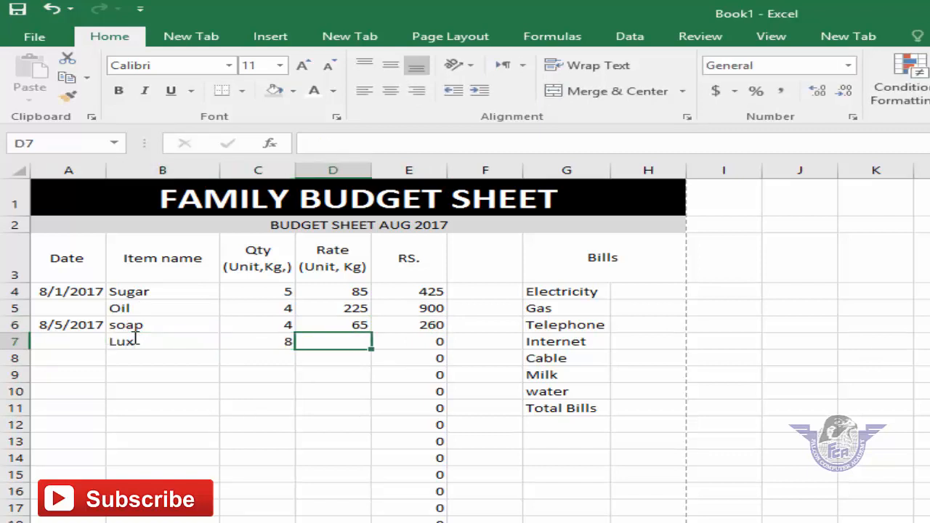
pyautogui.write('62')
pyautogui.press('Tab')
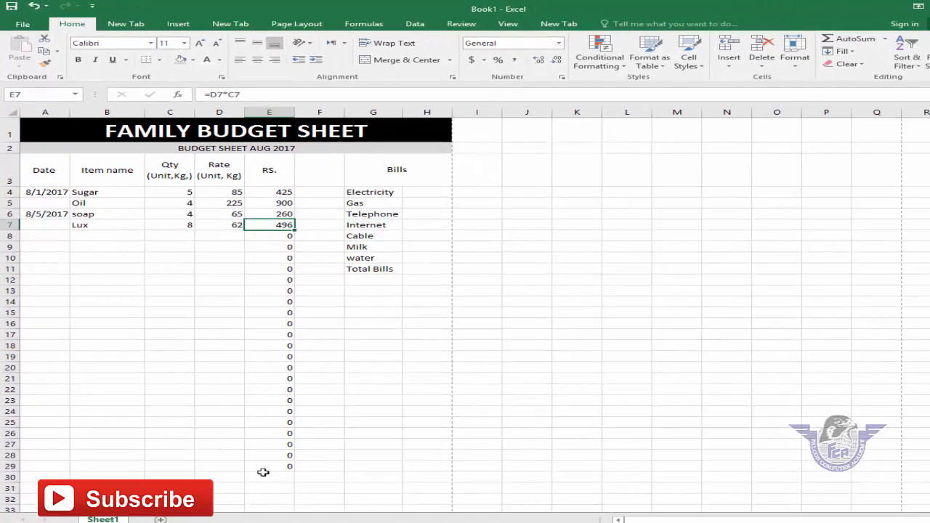
# Merge and center columns C and D in each of rows 30 to 32 below the expense list.
pyautogui.moveTo(182, 478); pyautogui.dragTo(248, 503)
pyautogui.click(404, 59)
pyautogui.click(279, 499)
pyautogui.click(222, 479)
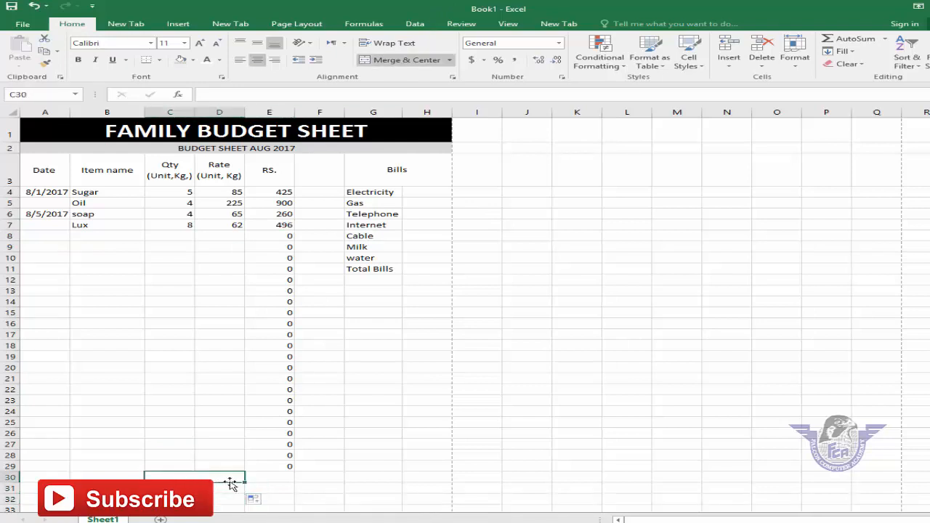
# Enter the labels Total, Total Bills and Total Expenses in the merged cells of rows 30, 31 and 32.
pyautogui.write('Total')
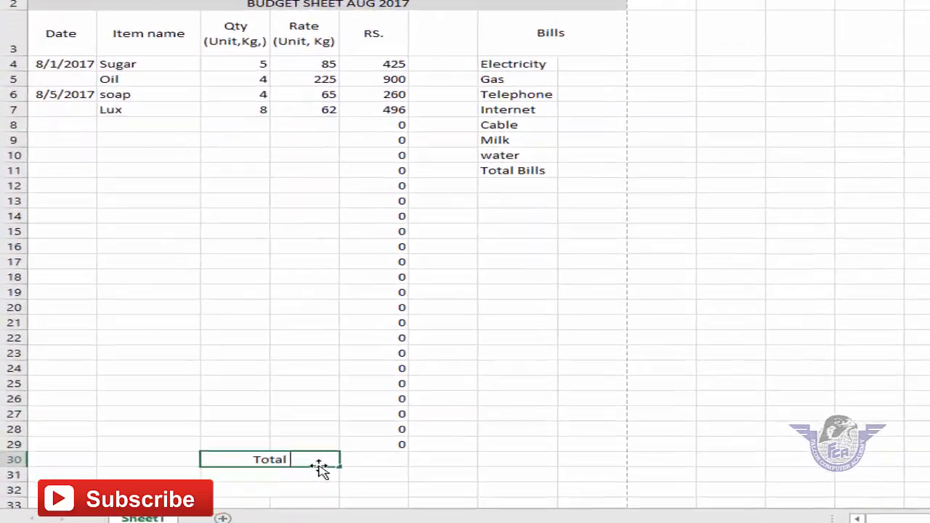
pyautogui.press('Return')
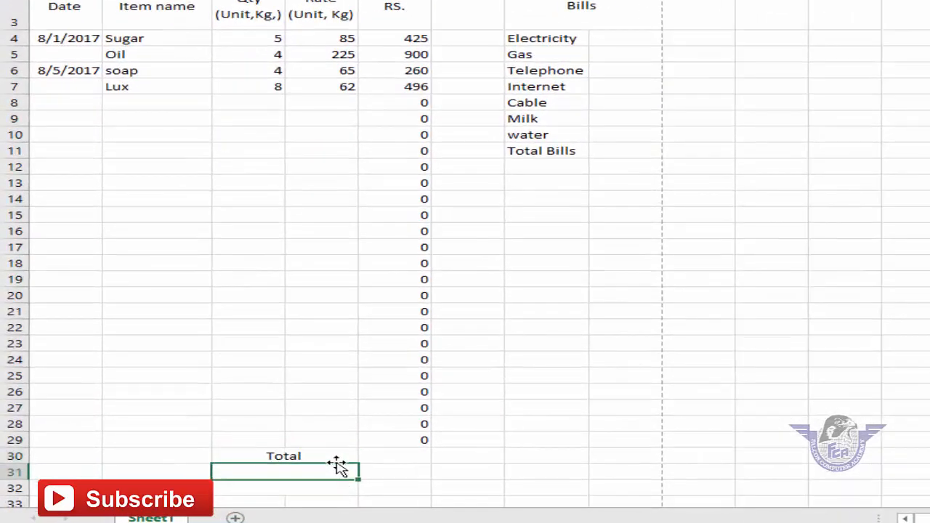
pyautogui.write('Total Bills')
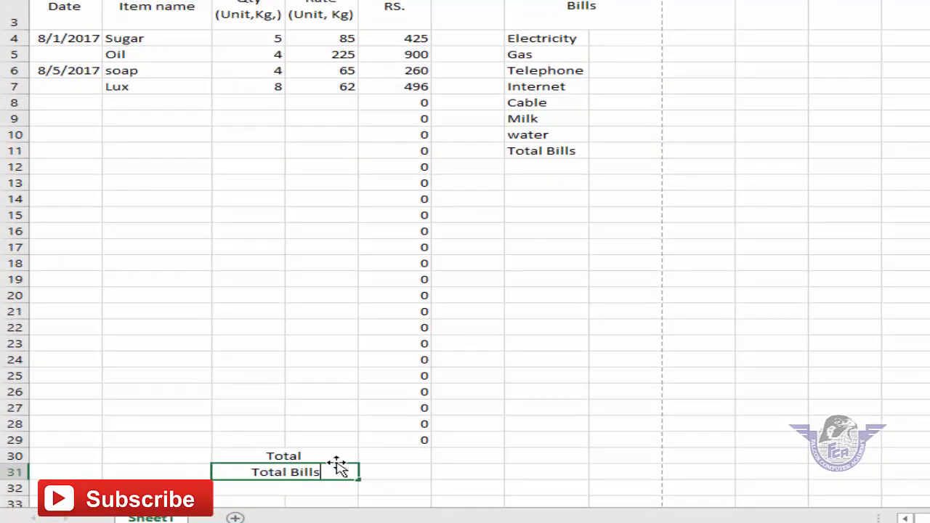
pyautogui.press('Return')
pyautogui.write('Total Expenses')
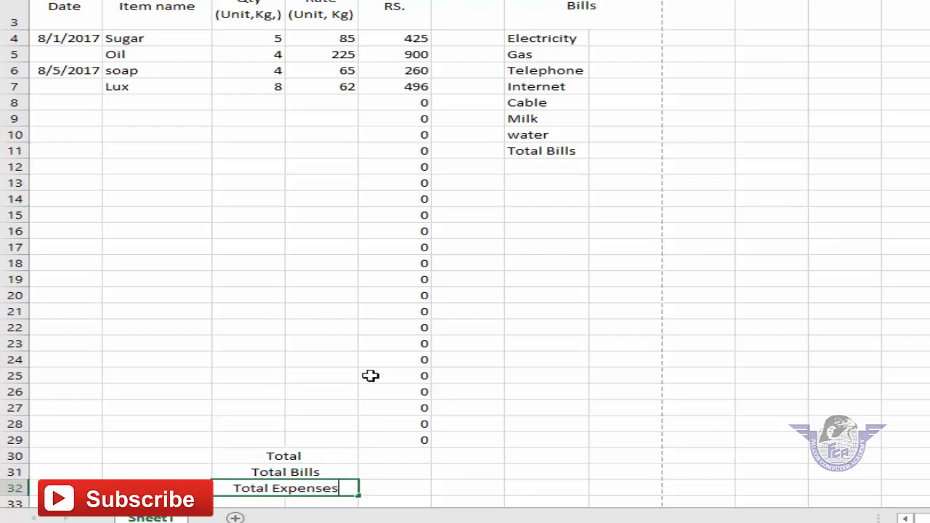
pyautogui.click(459, 425)
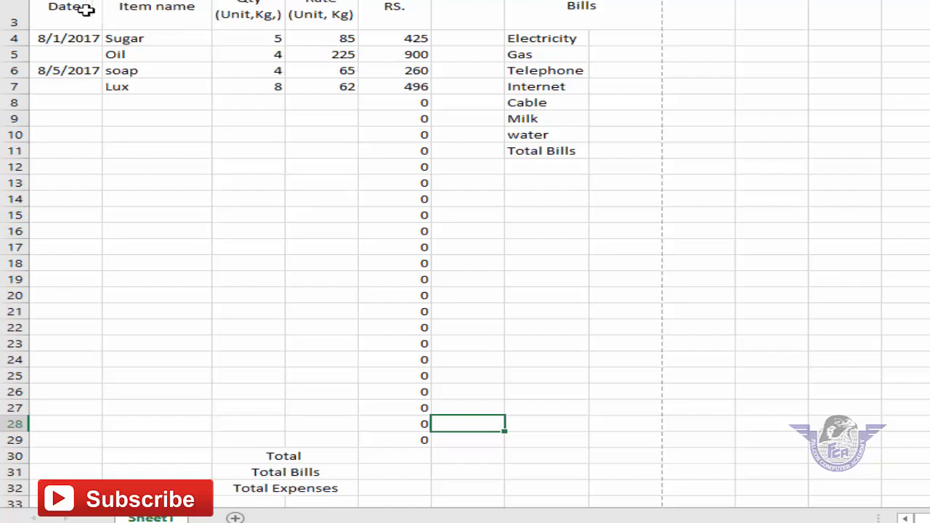
# Apply All Borders to the expense table from the Date header down to row 29 of the RS. column.
pyautogui.moveTo(77, 8); pyautogui.dragTo(399, 331)
pyautogui.moveTo(321, 371); pyautogui.dragTo(328, 453)
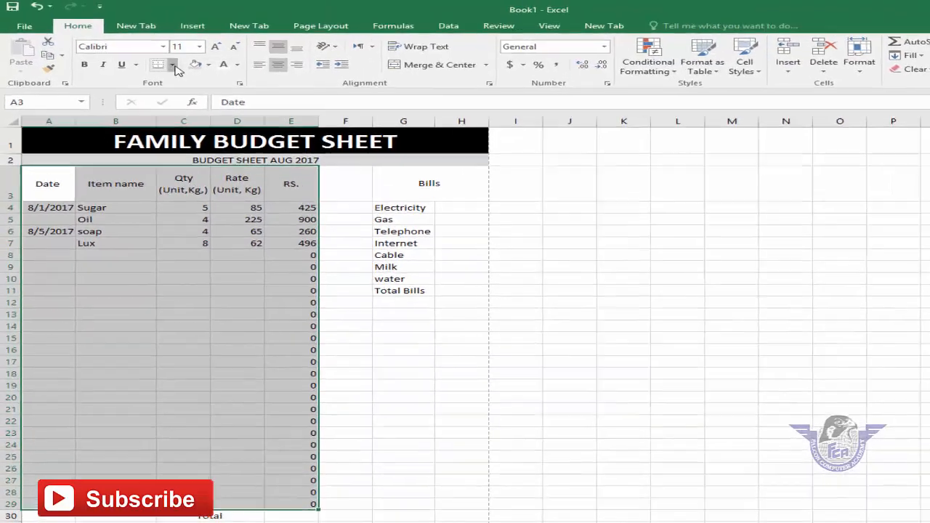
pyautogui.click(174, 23)
pyautogui.click(174, 22)
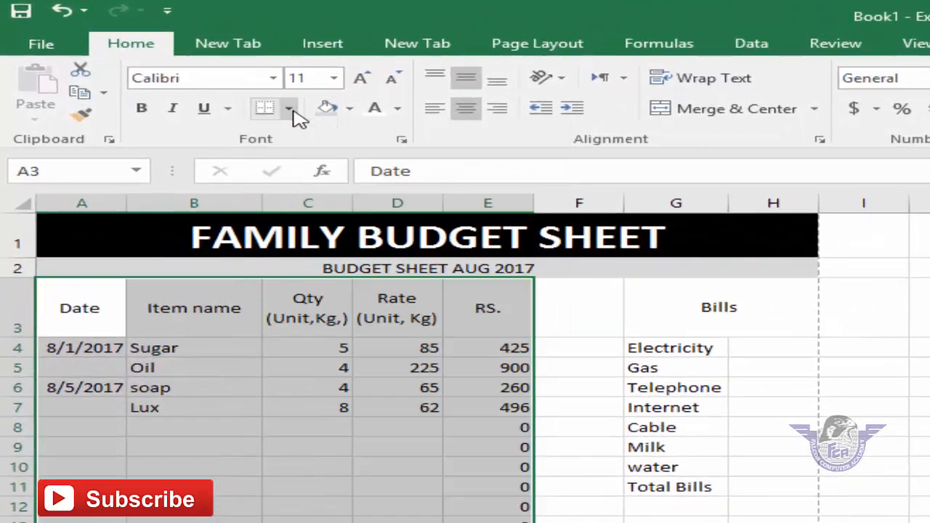
pyautogui.click(291, 110)
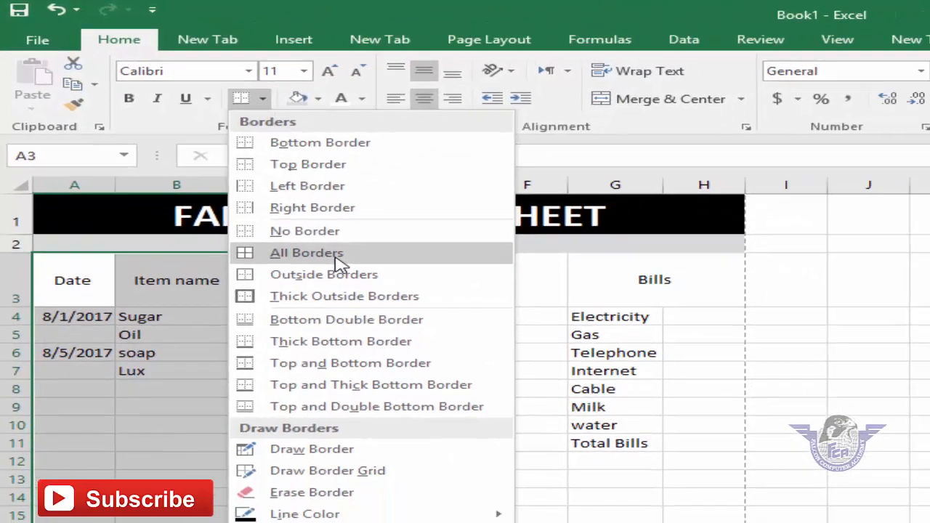
pyautogui.click(336, 278)
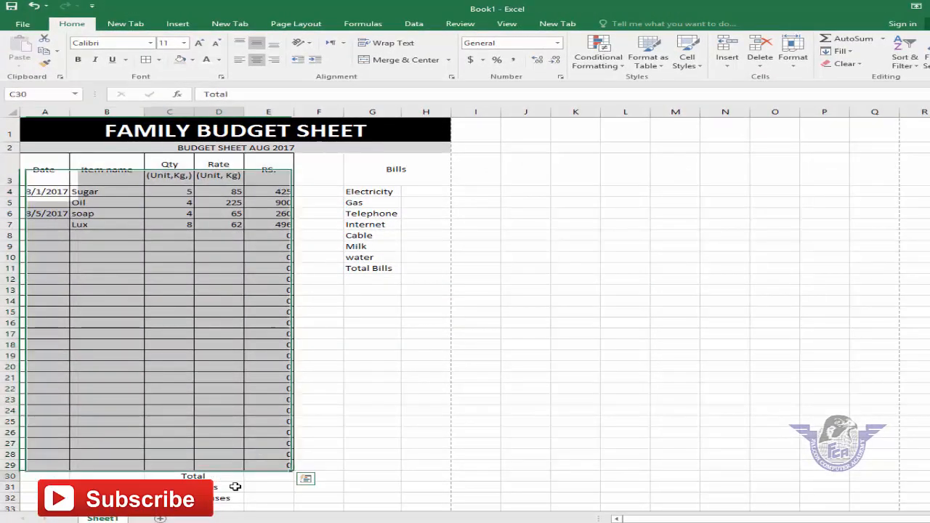
# Add all borders to the total rows C30:E32 and to the bills table G3:H11.
pyautogui.moveTo(235, 487); pyautogui.dragTo(260, 499)
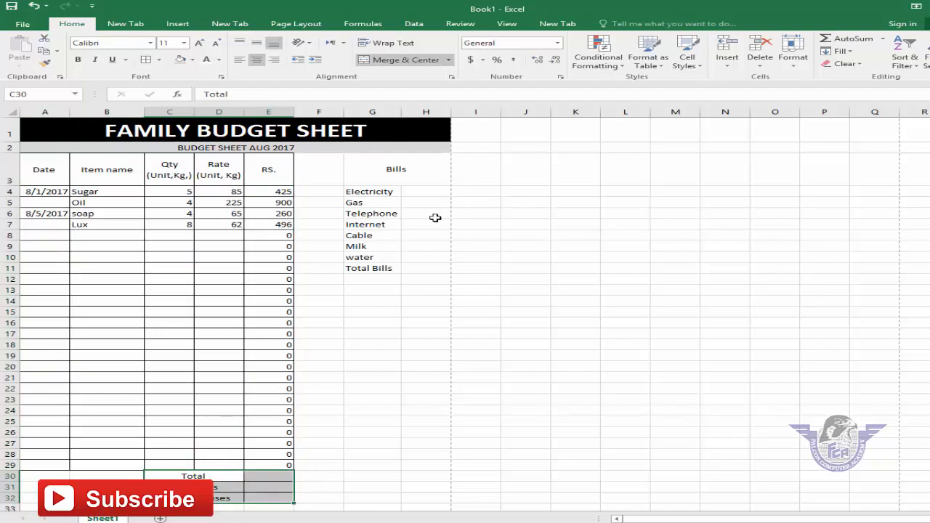
pyautogui.moveTo(396, 178); pyautogui.dragTo(398, 269)
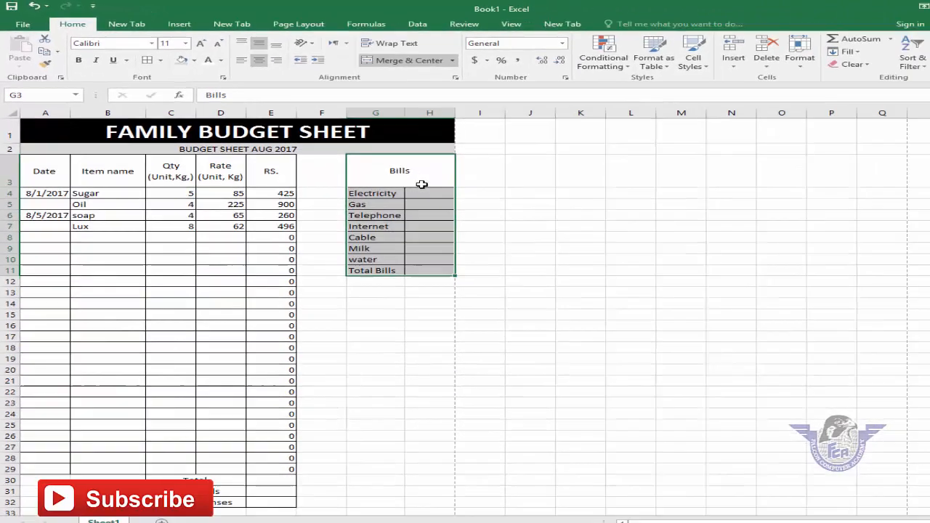
pyautogui.click(464, 305)
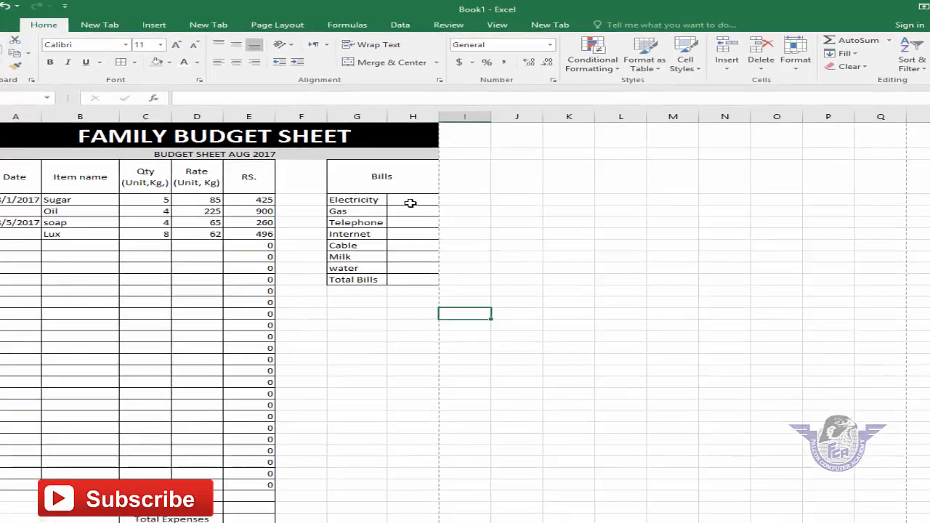
# Enter the bill amounts 2250 for Electricity, 650 for Gas and 1250 for Telephone.
pyautogui.click(430, 193)
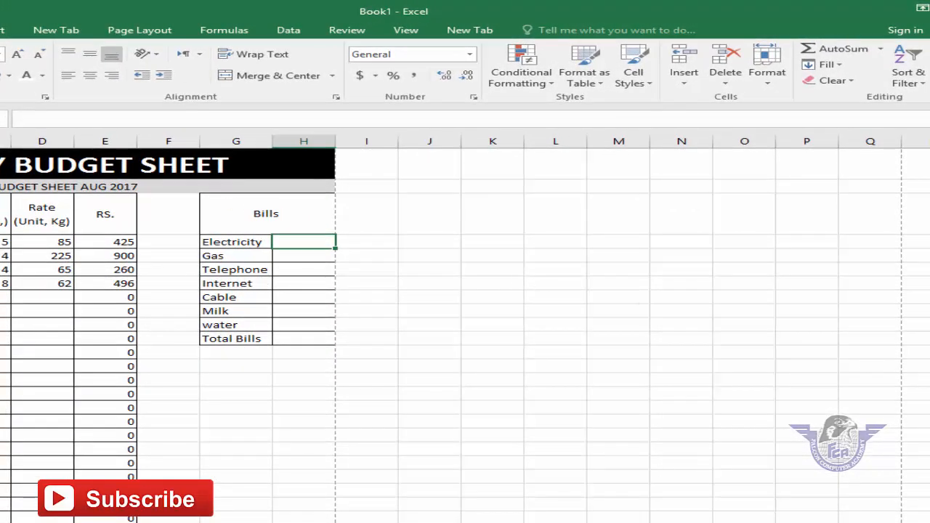
pyautogui.write('2250')
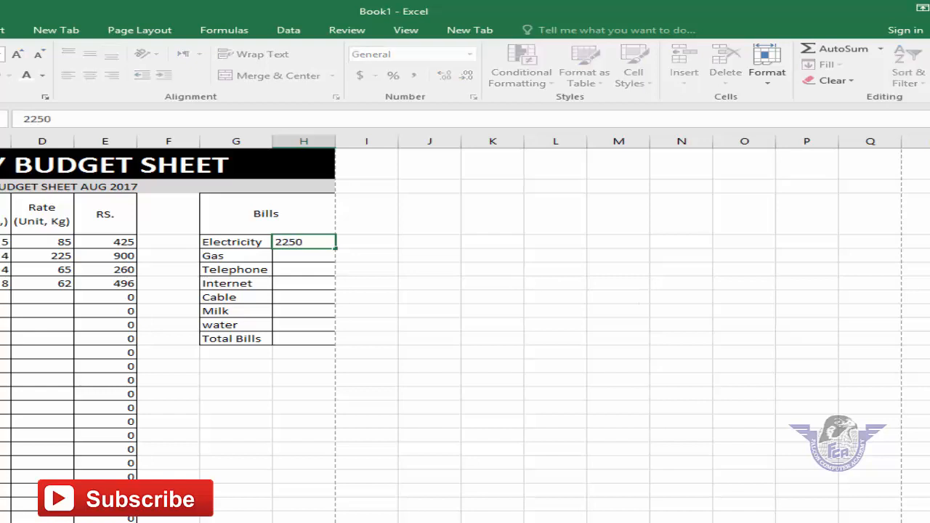
pyautogui.press('Return')
pyautogui.write('650')
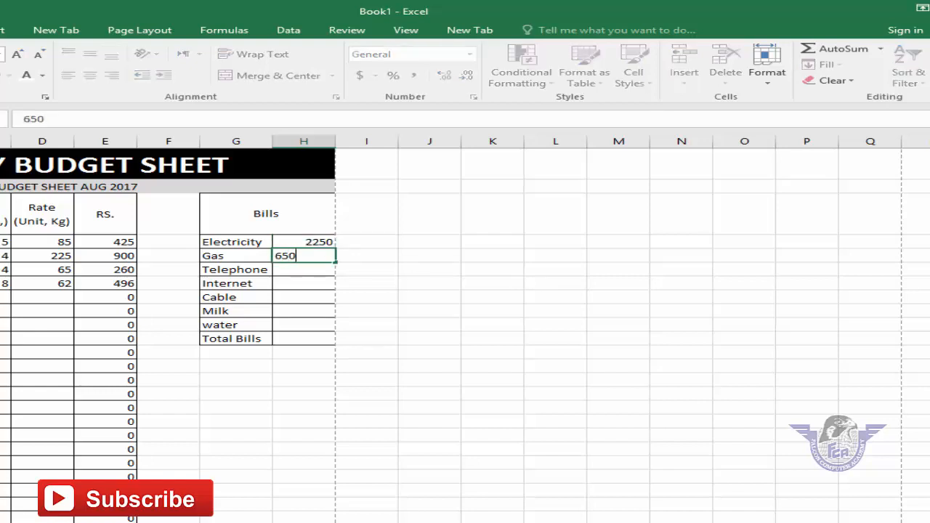
pyautogui.press('Return')
pyautogui.write('1250')
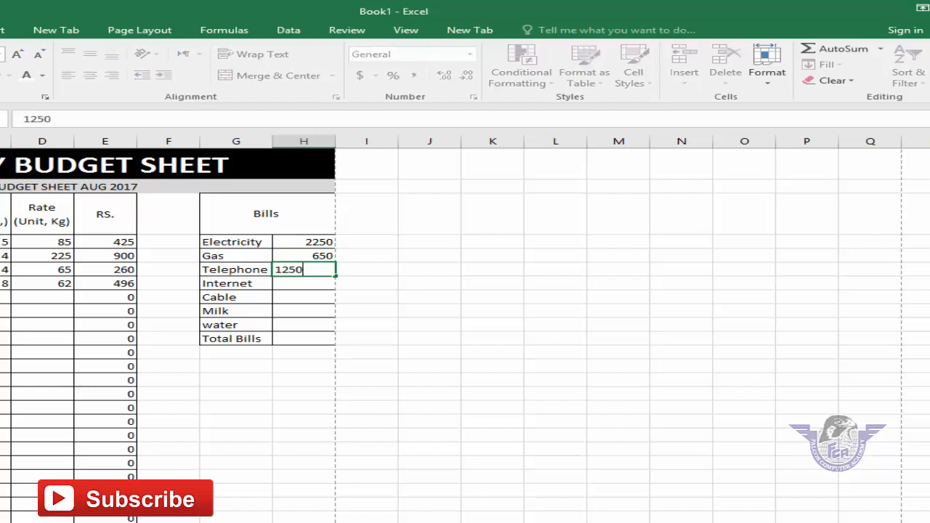
pyautogui.press('Return')
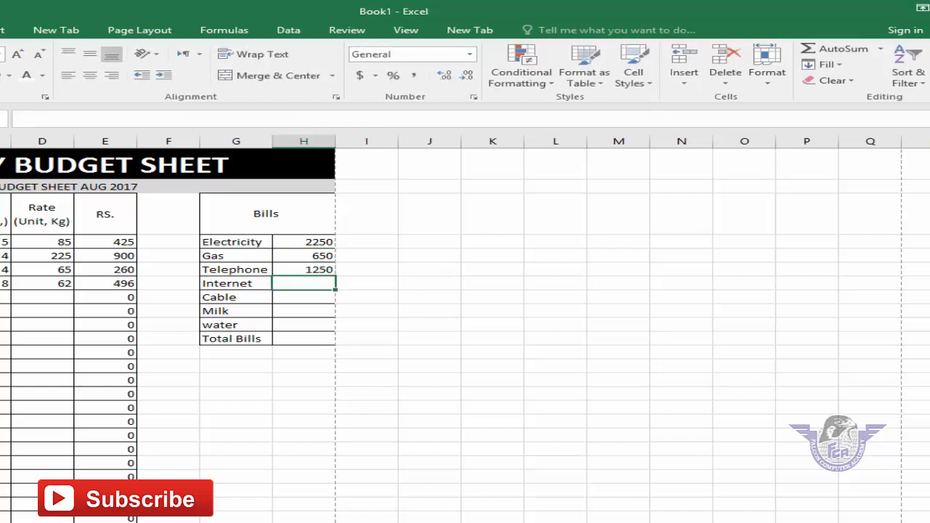
# Enter the bill amounts 1800 for Internet, 600 for Cable, 4000 for Milk and 600 for water.
pyautogui.write('1800')
pyautogui.press('Return')
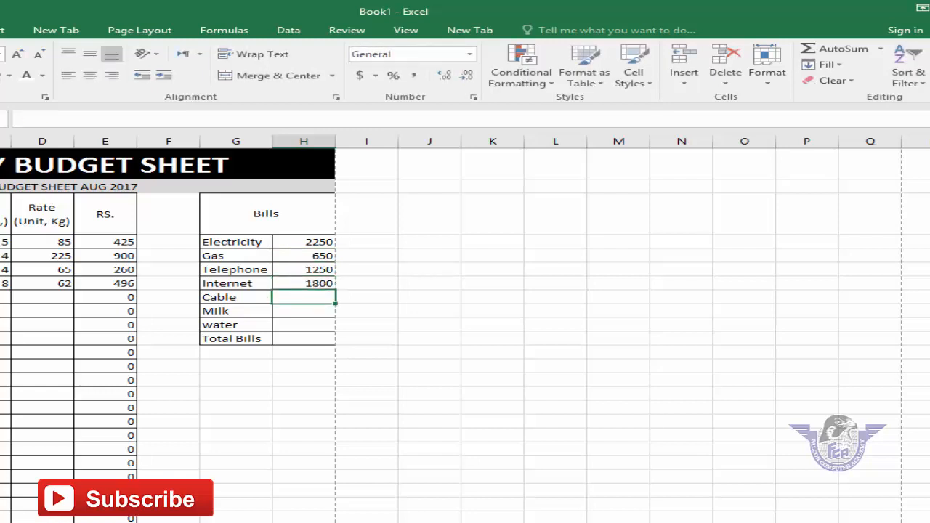
pyautogui.write('600')
pyautogui.press('Return')
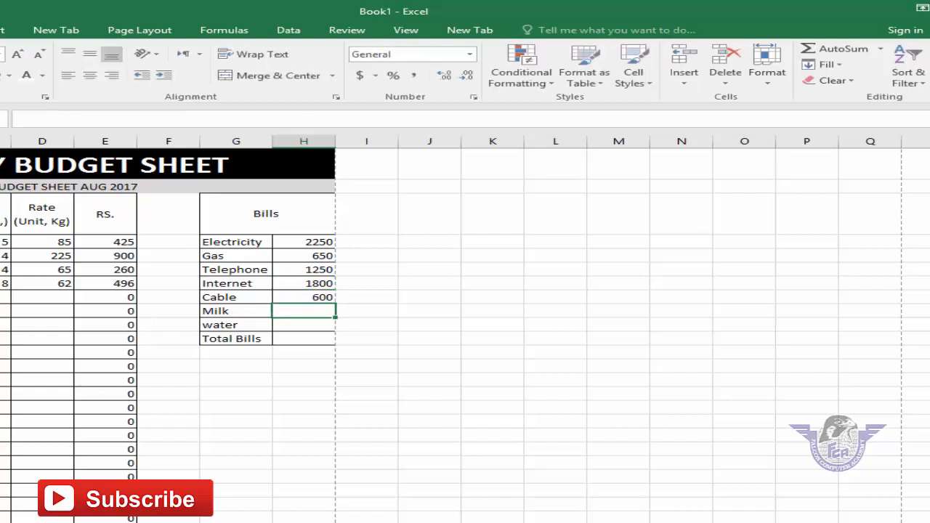
pyautogui.write('4000')
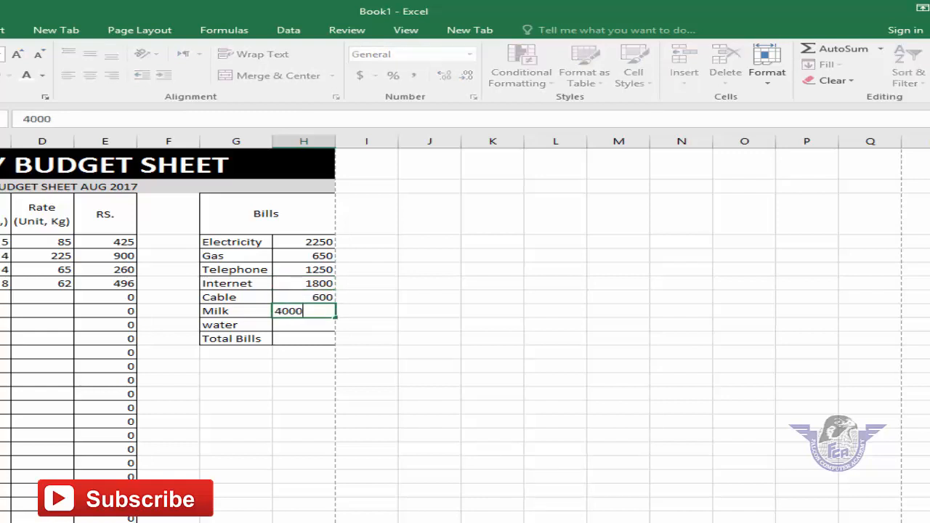
pyautogui.press('Return')
pyautogui.write('600')
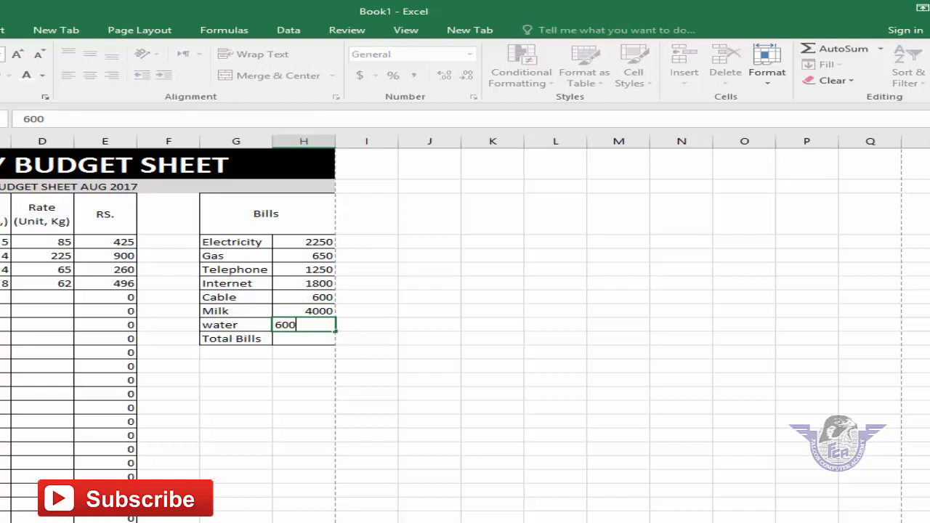
pyautogui.press('Return')
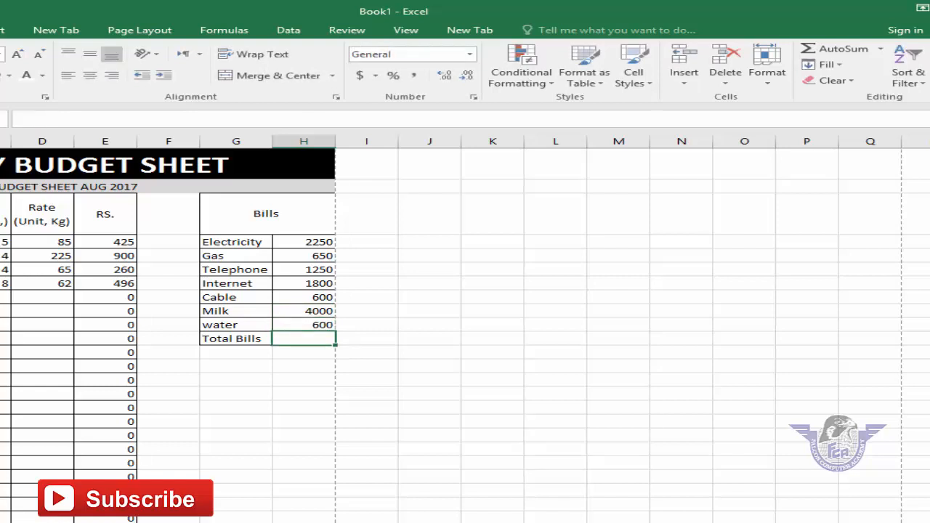
# Try totalling the bills in H11 with a fully typed formula =sum(h4:h10), and clear the cell.
pyautogui.write('=sum')
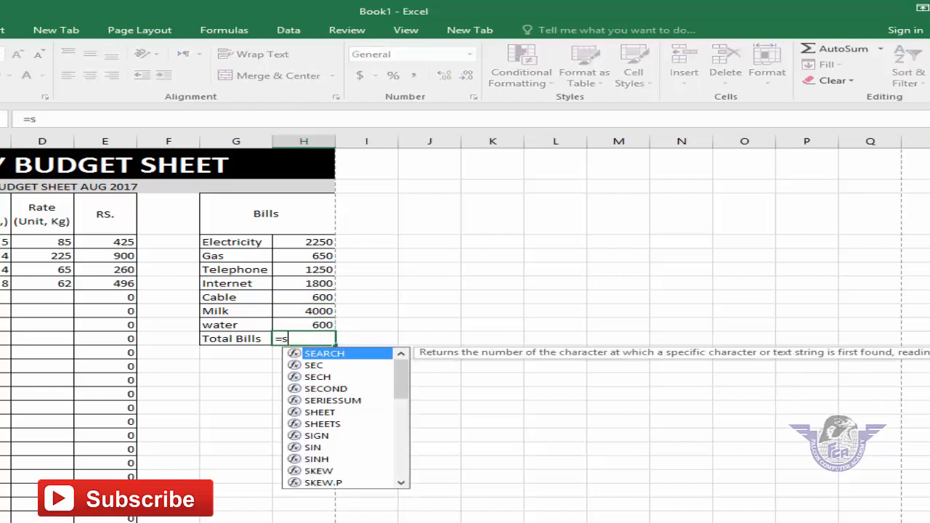
pyautogui.write('(')
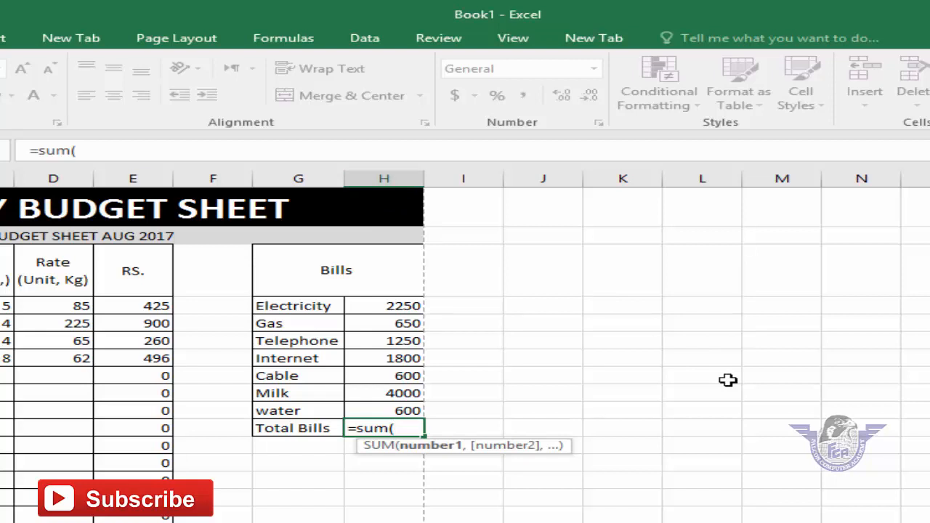
pyautogui.write('h4')
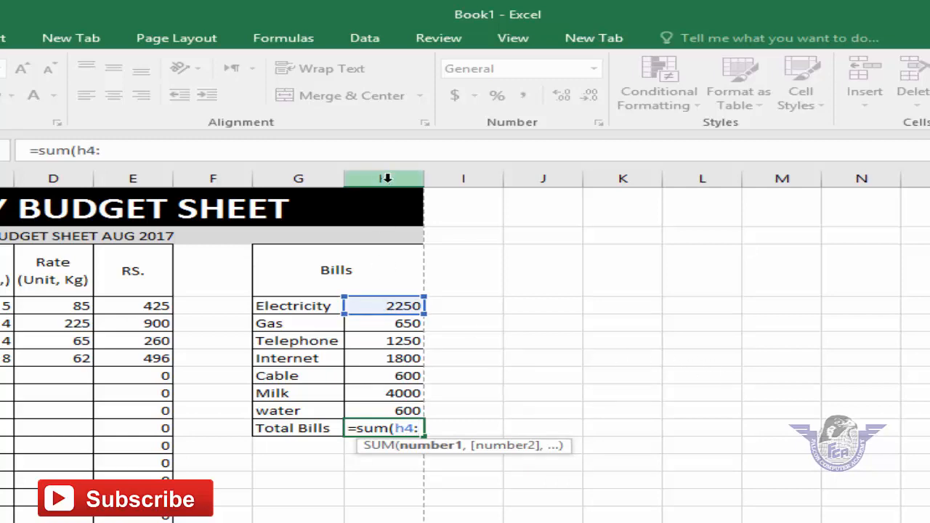
pyautogui.write(':h')
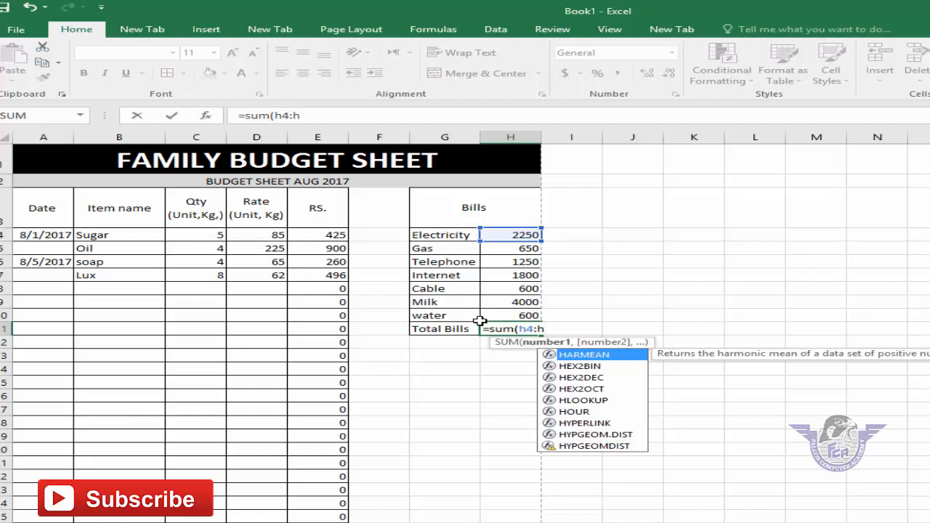
pyautogui.write('10')
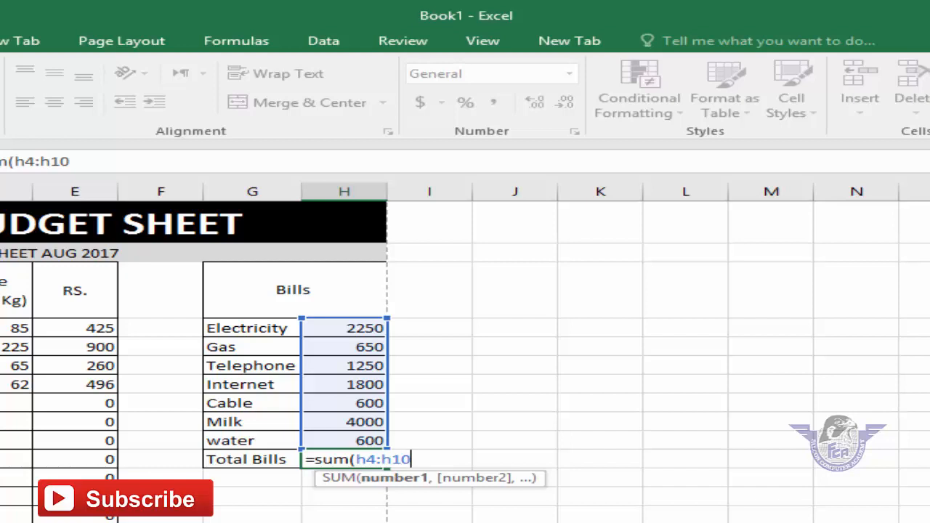
pyautogui.write(')')
pyautogui.press('Return')
pyautogui.press('Up')
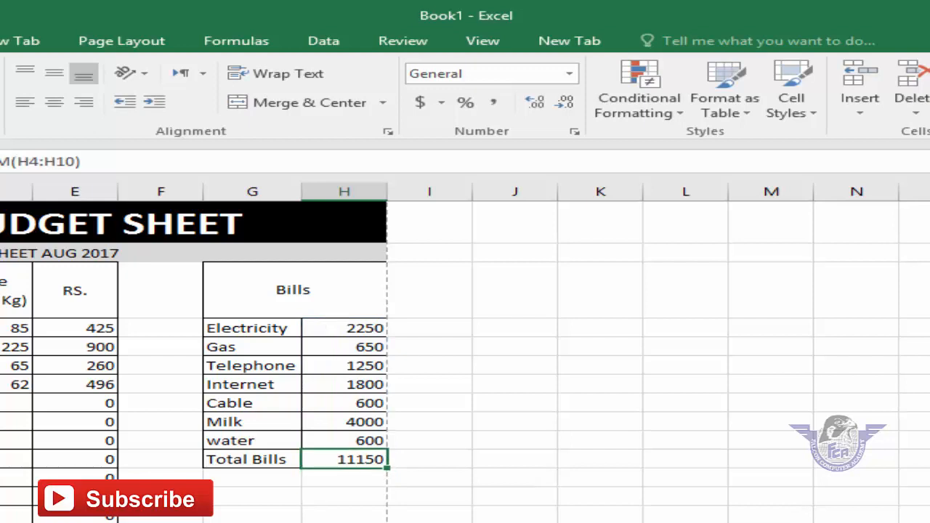
pyautogui.press('Delete')
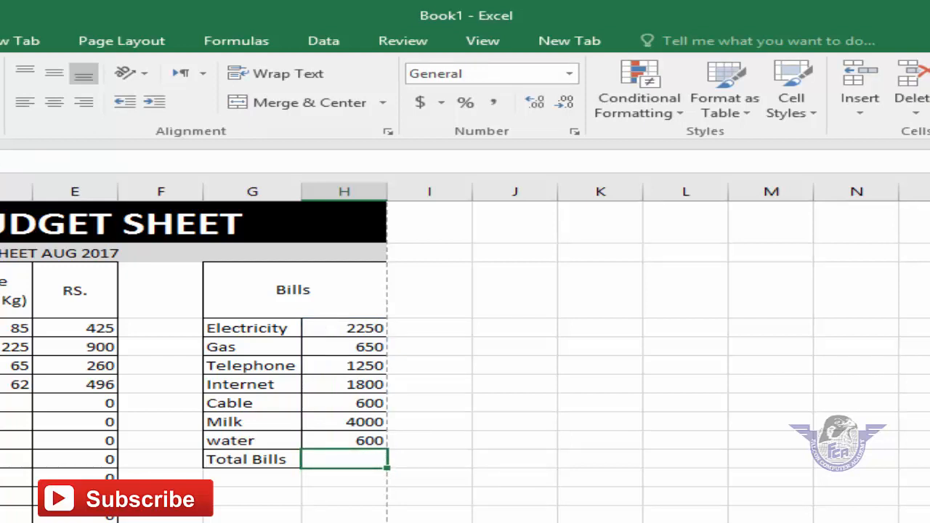
# Try totalling the bills in H11 with AutoSum over H4:H10, and clear the cell.
pyautogui.hotkey('alt', '=')
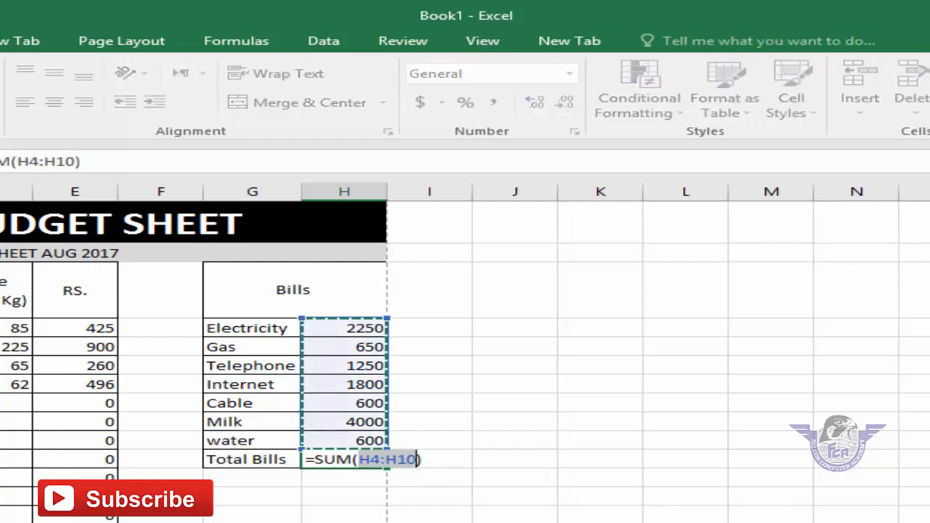
pyautogui.press('Return')
pyautogui.press('Up')
pyautogui.press('Delete')
# Total the bills in H11 with a SUM formula over the selected range H4:H10.
pyautogui.write('=')
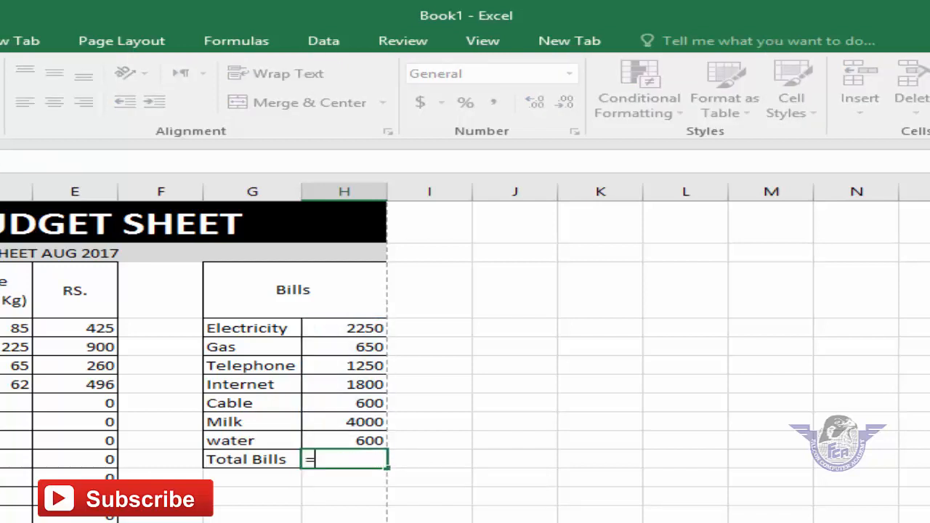
pyautogui.write('sum(')
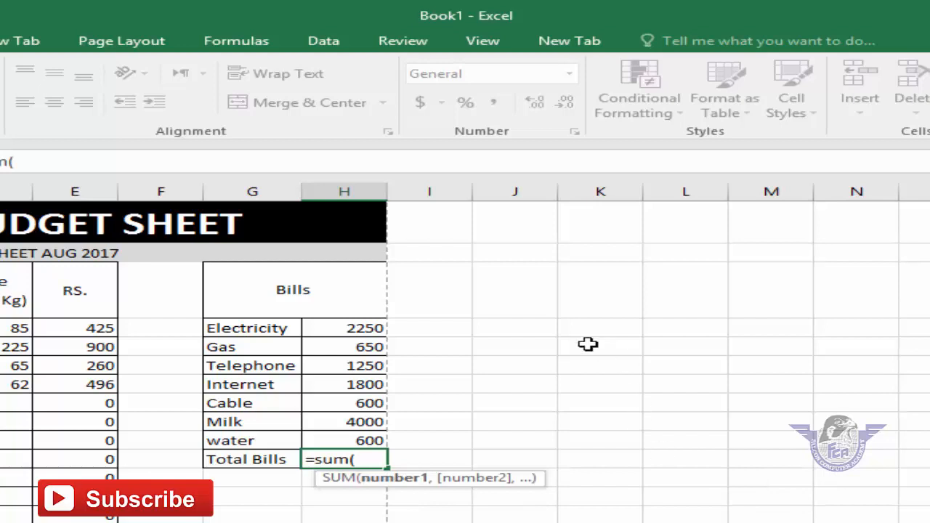
pyautogui.moveTo(381, 328); pyautogui.dragTo(361, 439)
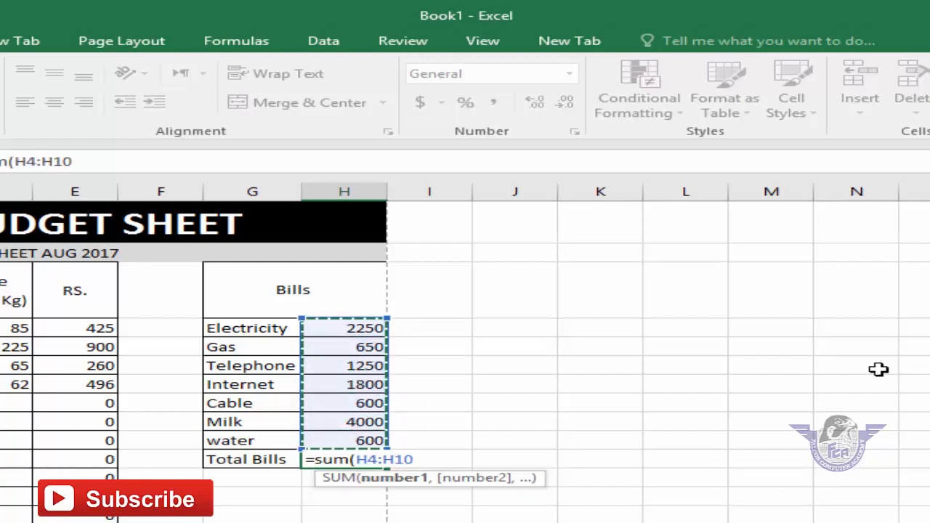
pyautogui.write(')')
pyautogui.press('Return')
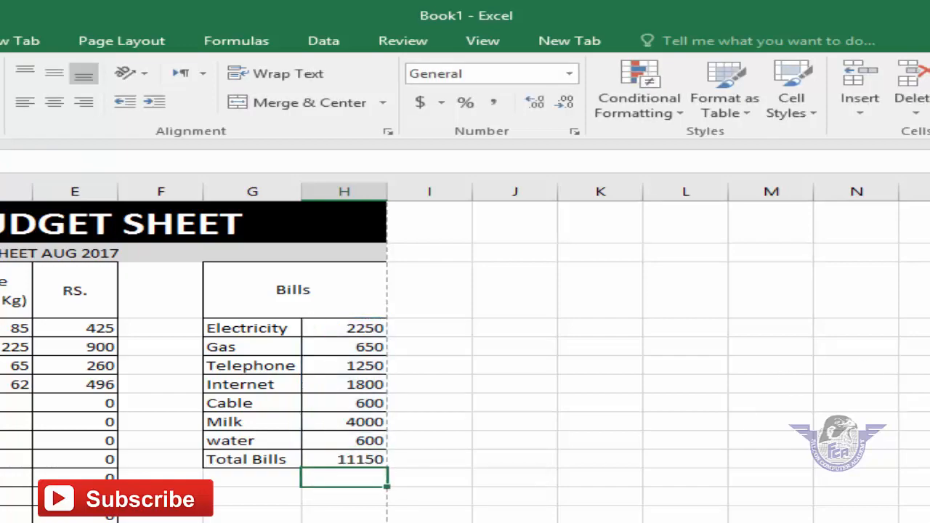
# Total the RS. column in E30 with a SUM formula over the range E4:E29.
pyautogui.click(250, 444)
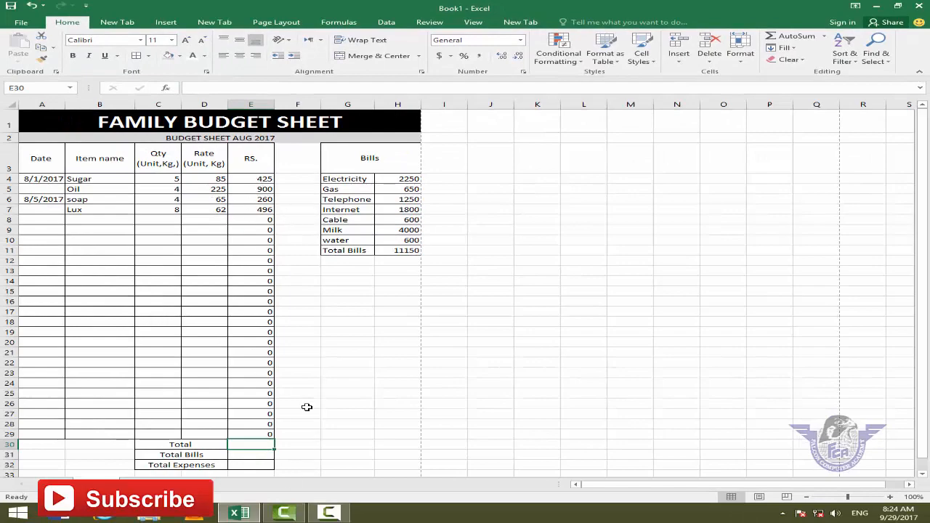
pyautogui.write('=sum(')
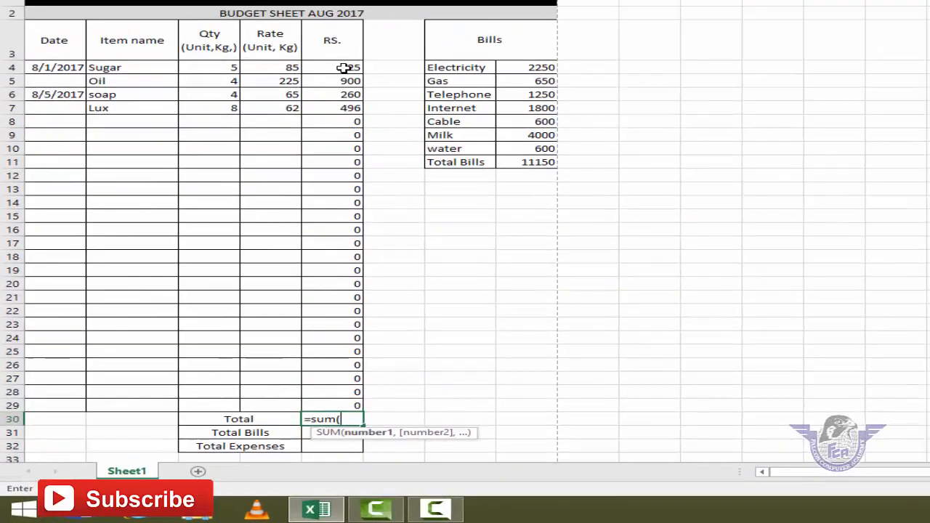
pyautogui.moveTo(343, 68); pyautogui.dragTo(352, 399)
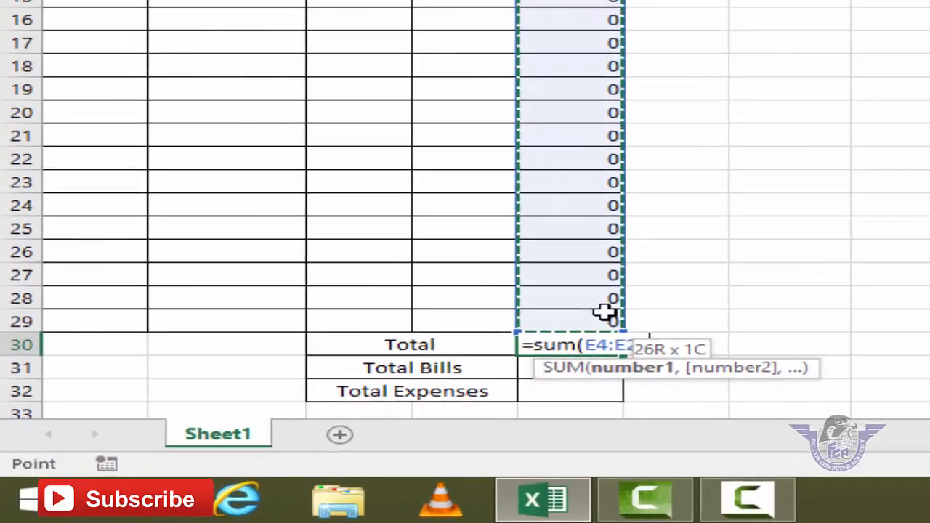
pyautogui.moveTo(603, 311); pyautogui.dragTo(619, 298)
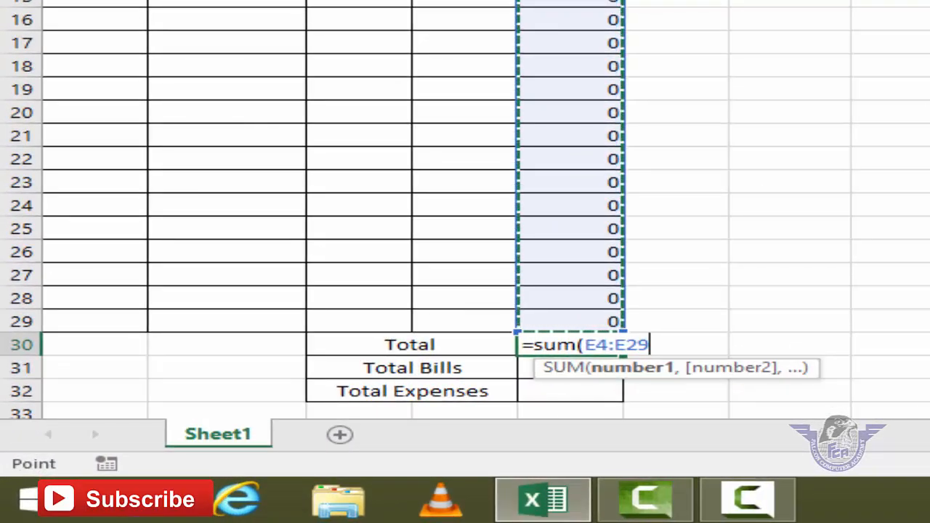
pyautogui.write(')')
pyautogui.press('Return')
pyautogui.press('Up')
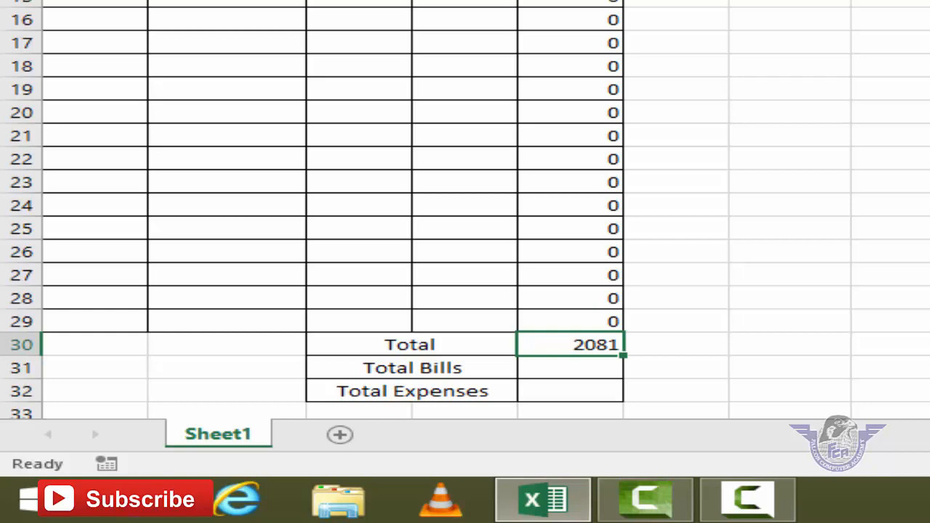
pyautogui.press('Down')
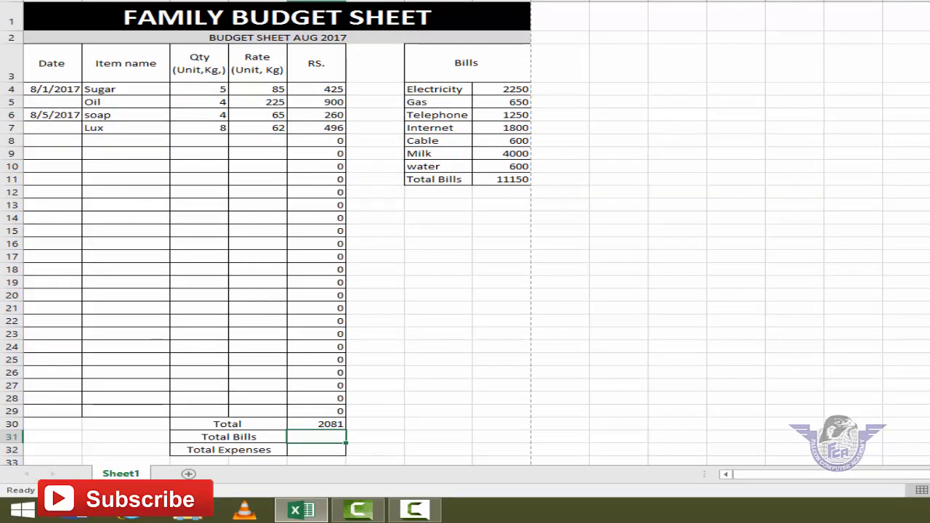
# Enter 11150 as Total Bills in E31 and calculate Total Expenses in E32 with the formula =sum(E30+E31).
pyautogui.write('11150')
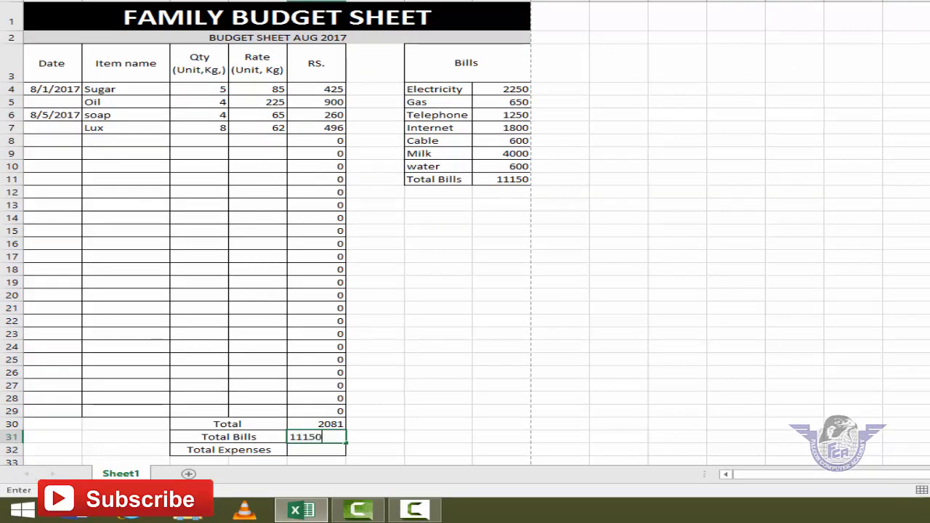
pyautogui.press('Return')
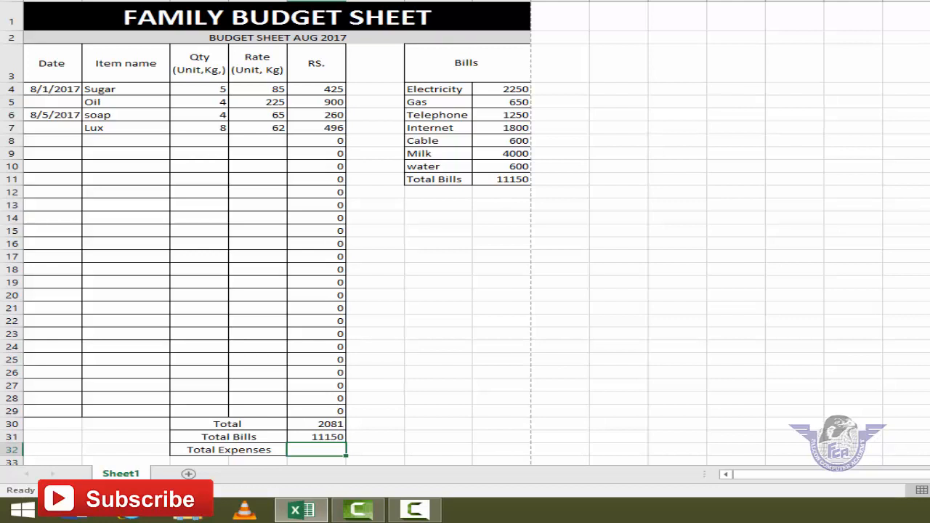
pyautogui.write('=sum')
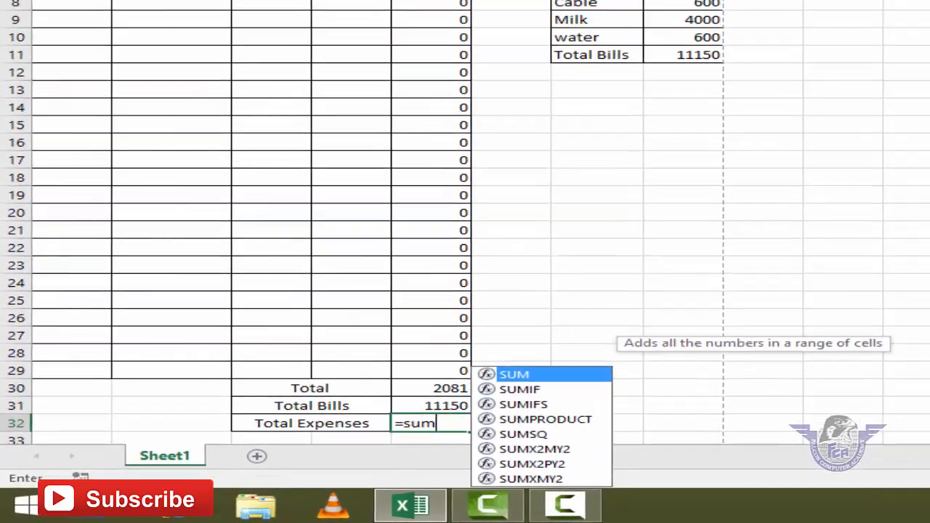
pyautogui.write('(')
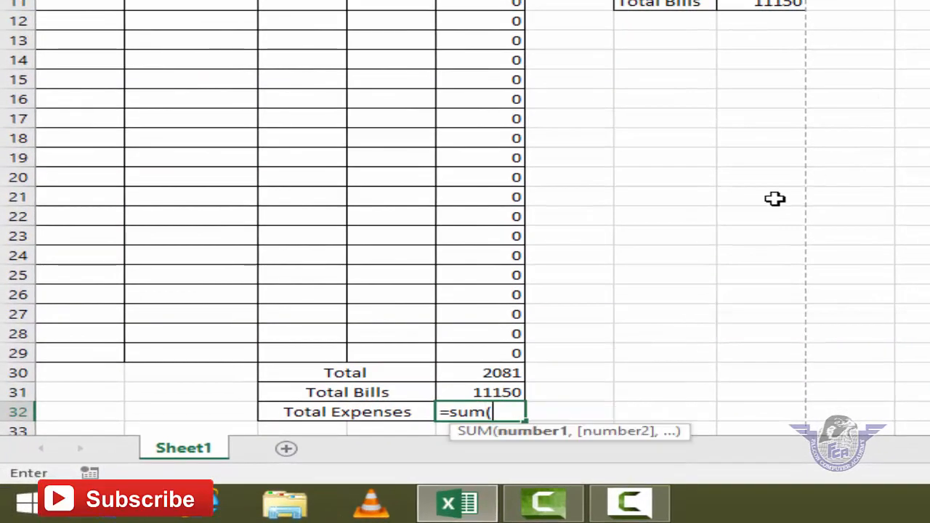
pyautogui.click(506, 372)
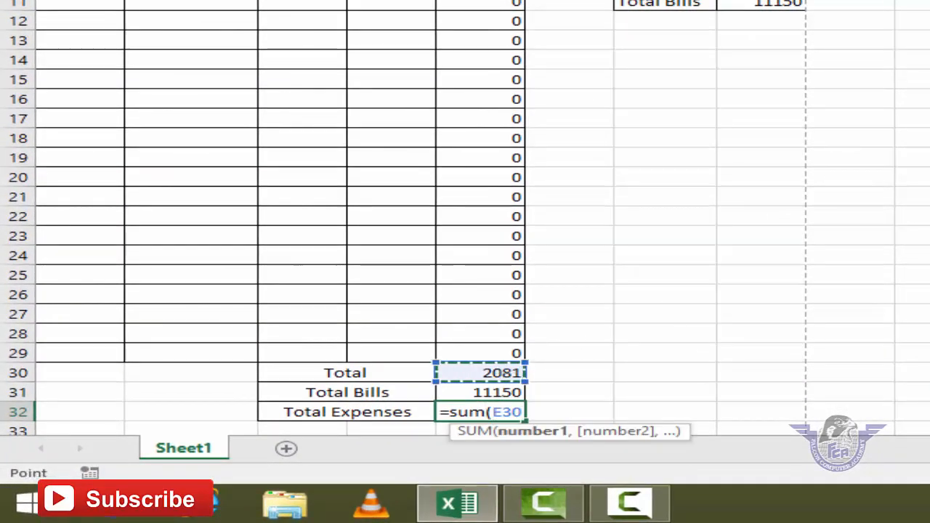
pyautogui.write('+')
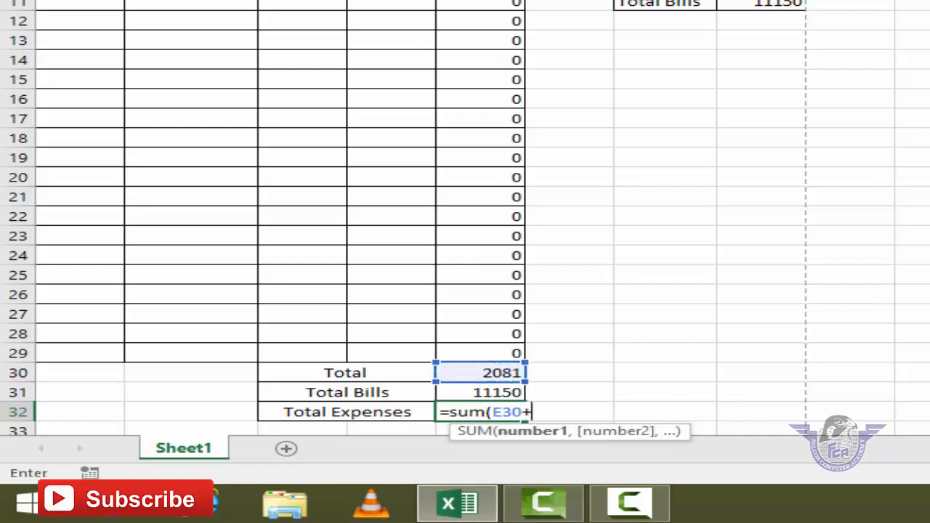
pyautogui.click(501, 391)
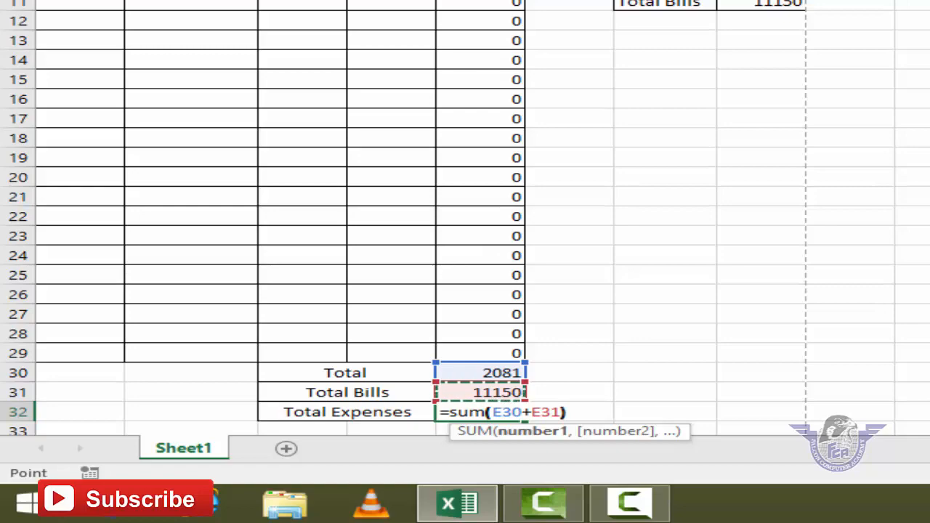
pyautogui.press('Return')
pyautogui.press('Up')
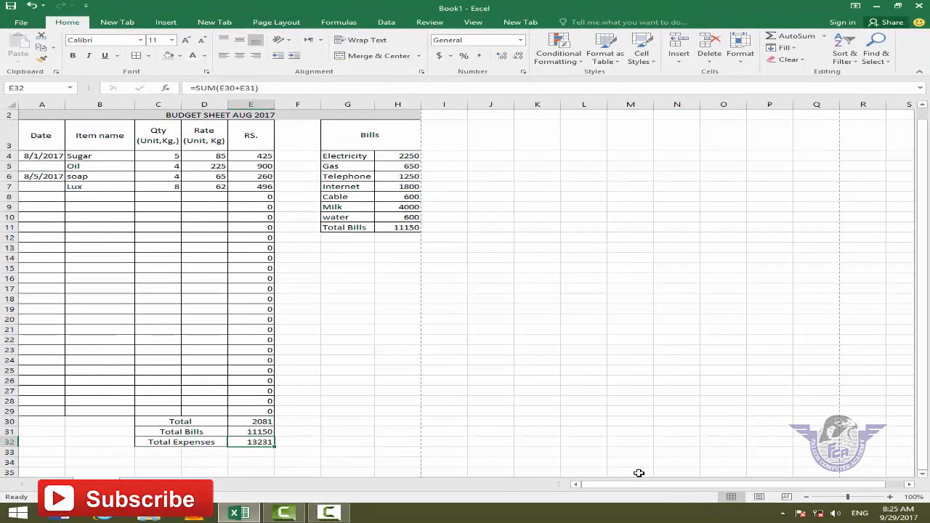
# Set the Cable bill in H8 to 800 and check the bills total in H11.
pyautogui.click(411, 196)
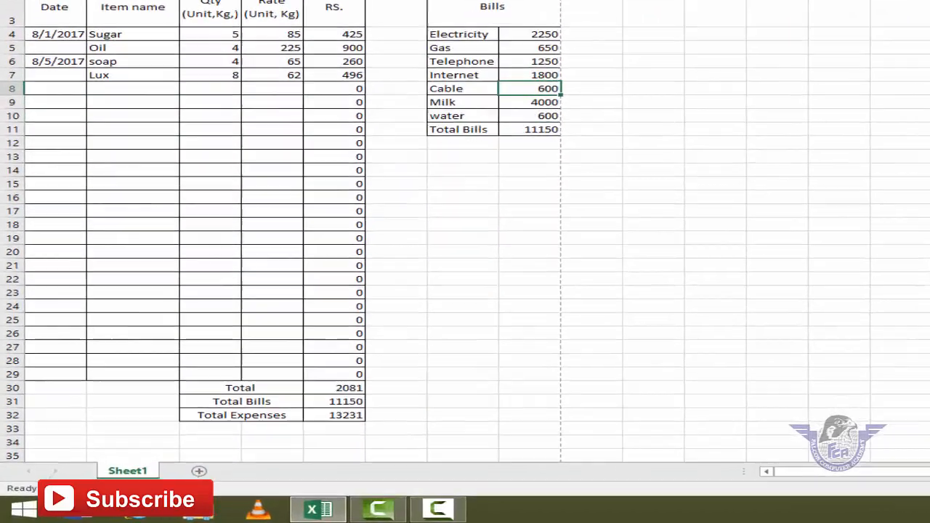
pyautogui.write('800')
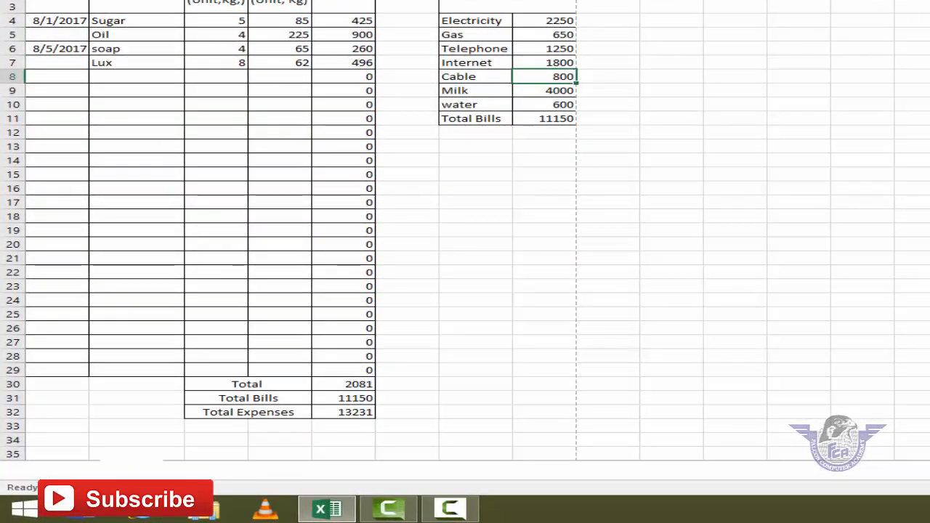
pyautogui.press('Return')
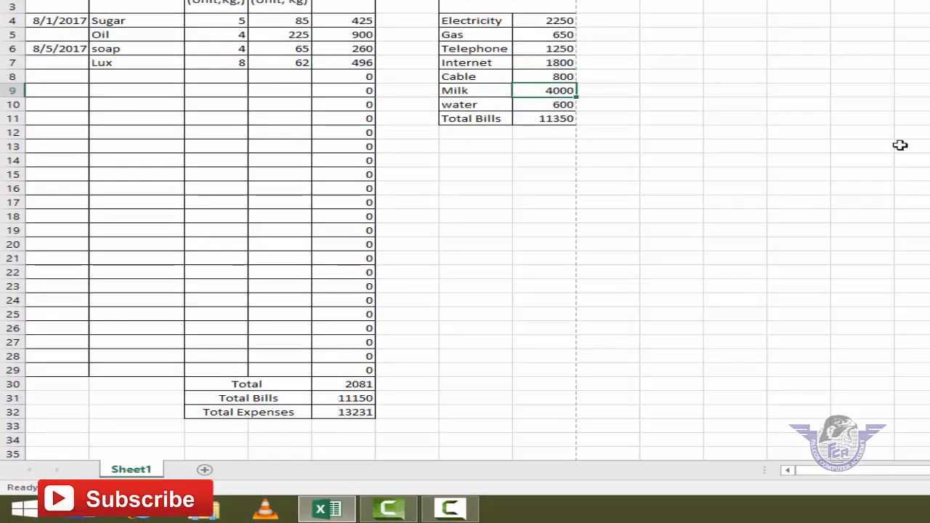
pyautogui.click(560, 118)
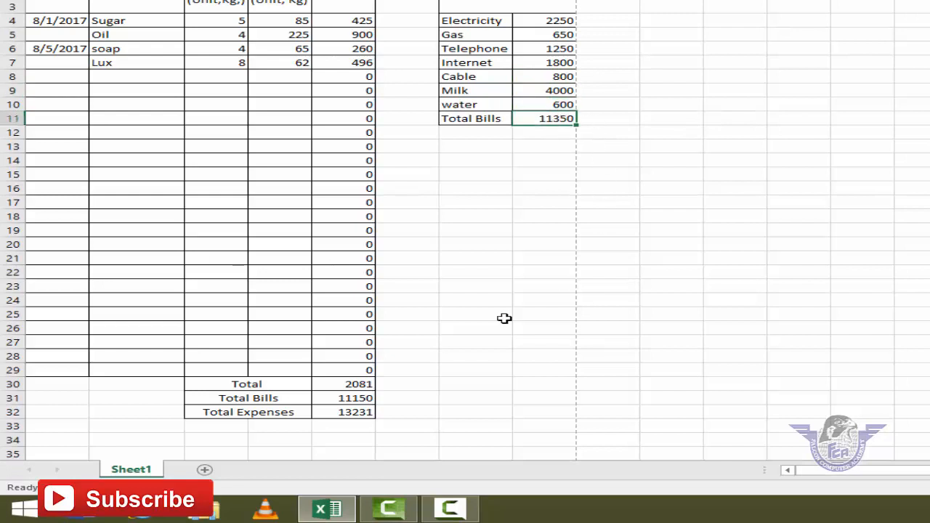
# Replace the fixed Total Bills amount in E31 with the formula =H11, linking it to the bills table's total.
pyautogui.click(357, 399)
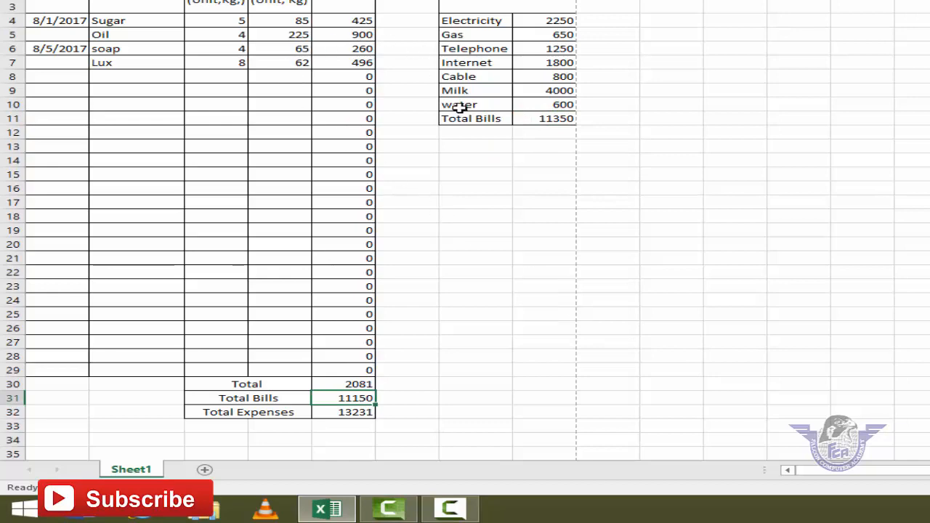
pyautogui.scroll(1, 519, 242)
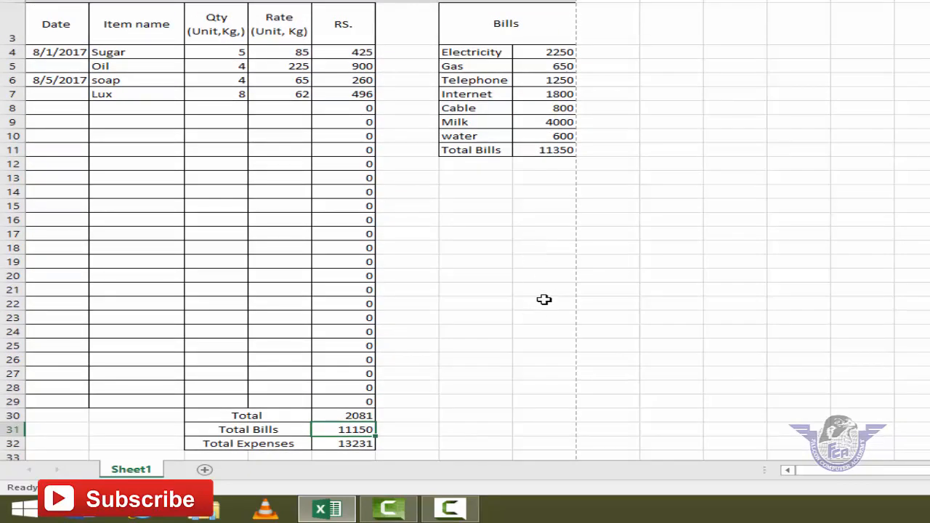
pyautogui.press('Delete')
pyautogui.write('=')
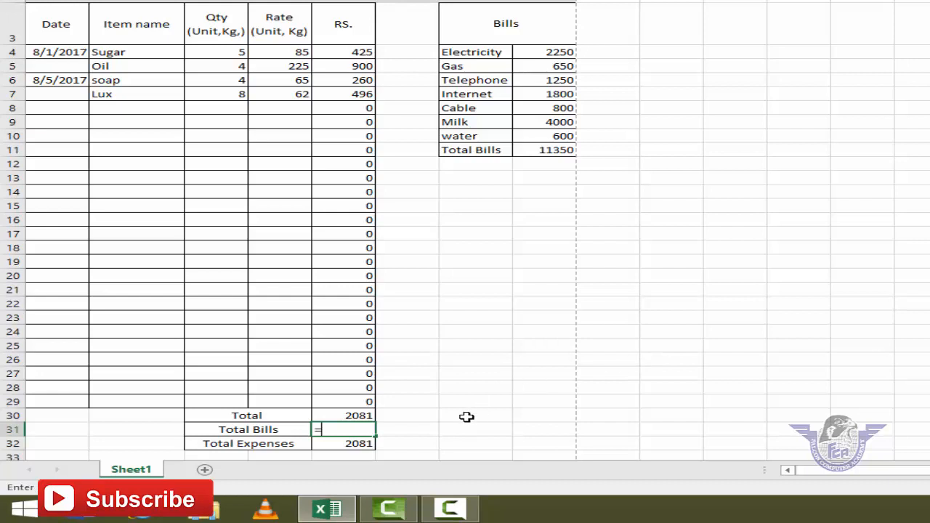
pyautogui.click(564, 150)
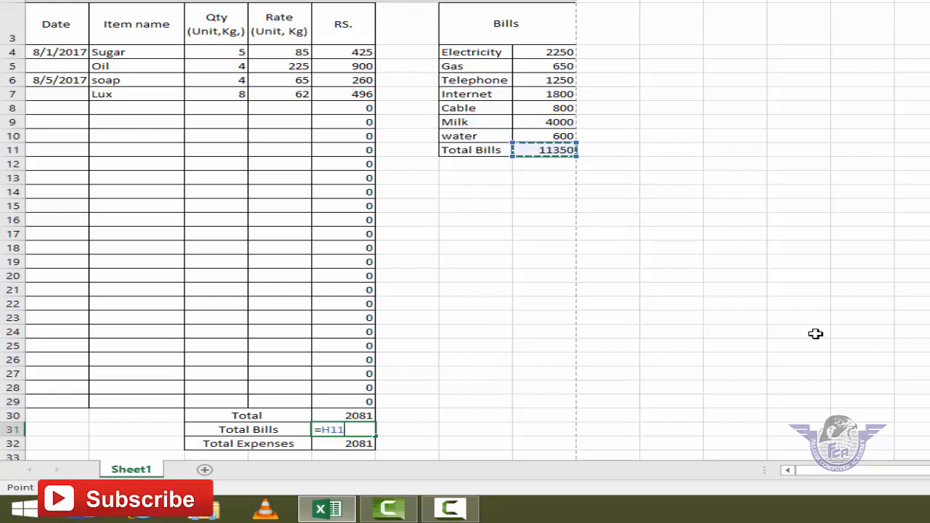
pyautogui.press('Return')
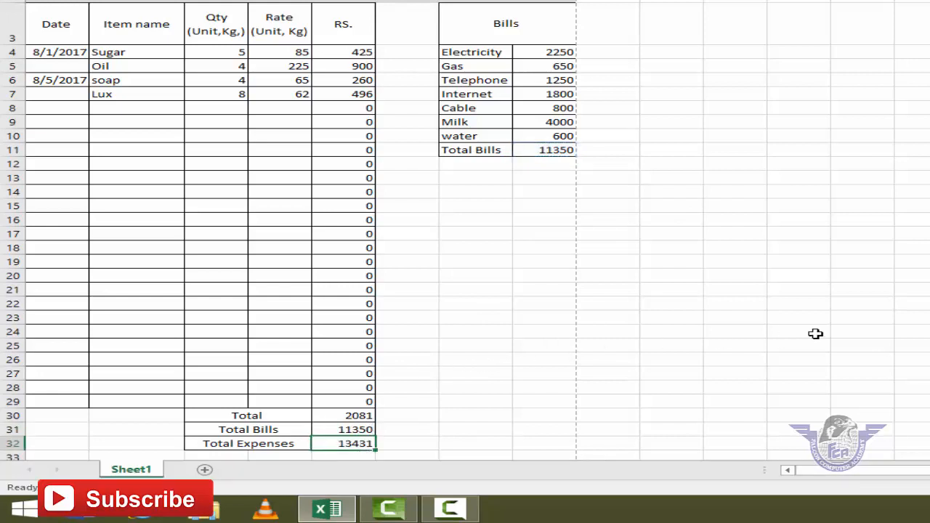
# Set the Milk bill in H9 to 2500.
pyautogui.click(565, 121)
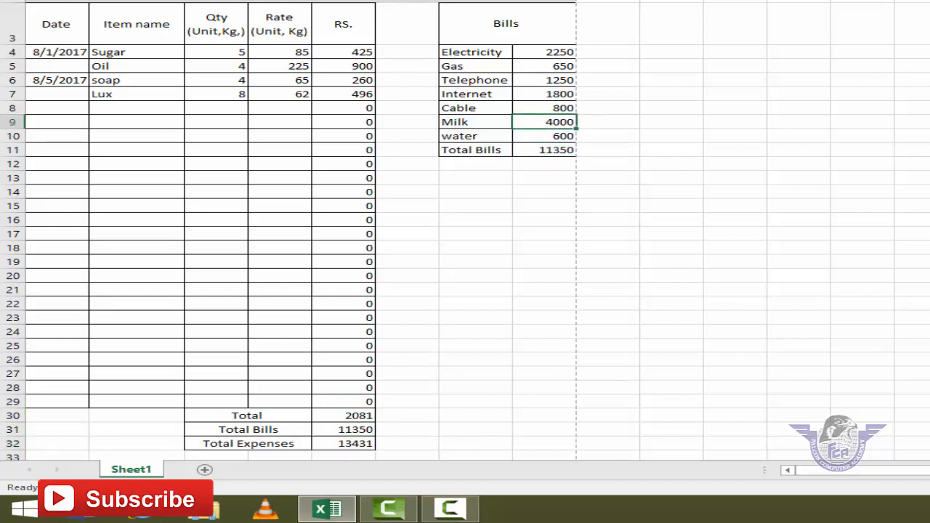
pyautogui.write('2500')
pyautogui.press('Return')
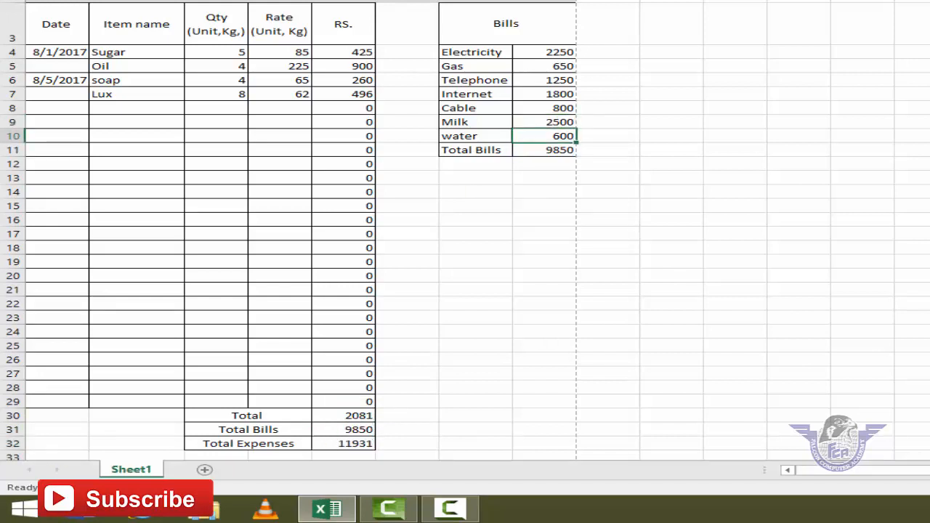